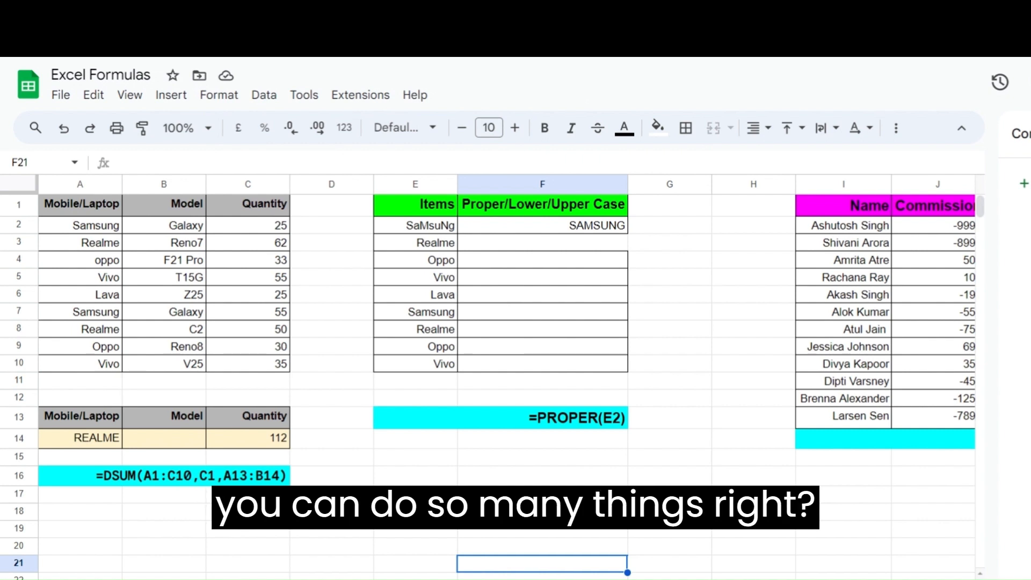
- Look through the available formatting options, including alignment, rotation and font size, and the insert options
{"action": "left_click", "coordinate": [218, 95]}
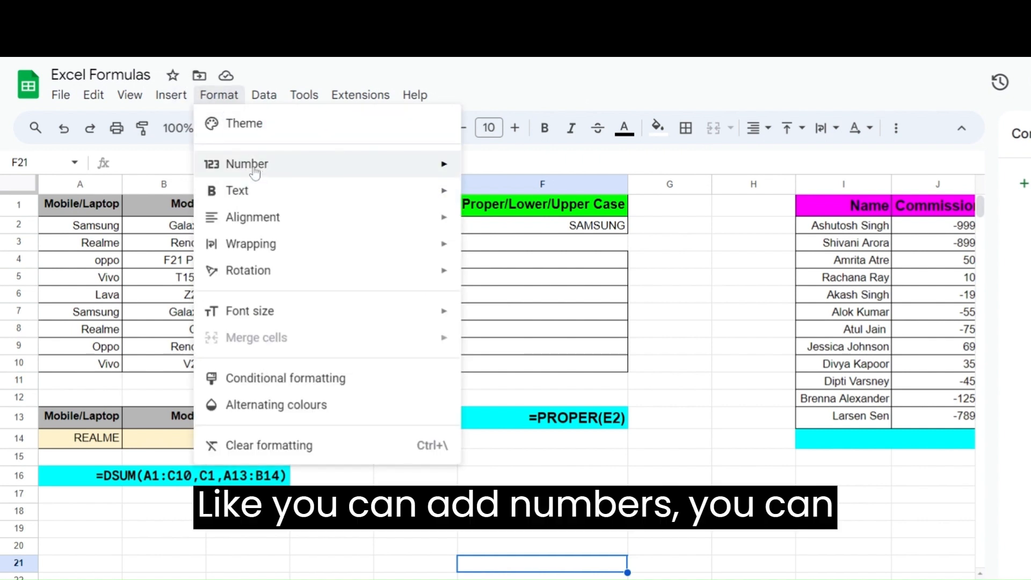
{"action": "mouse_move", "coordinate": [230, 198]}
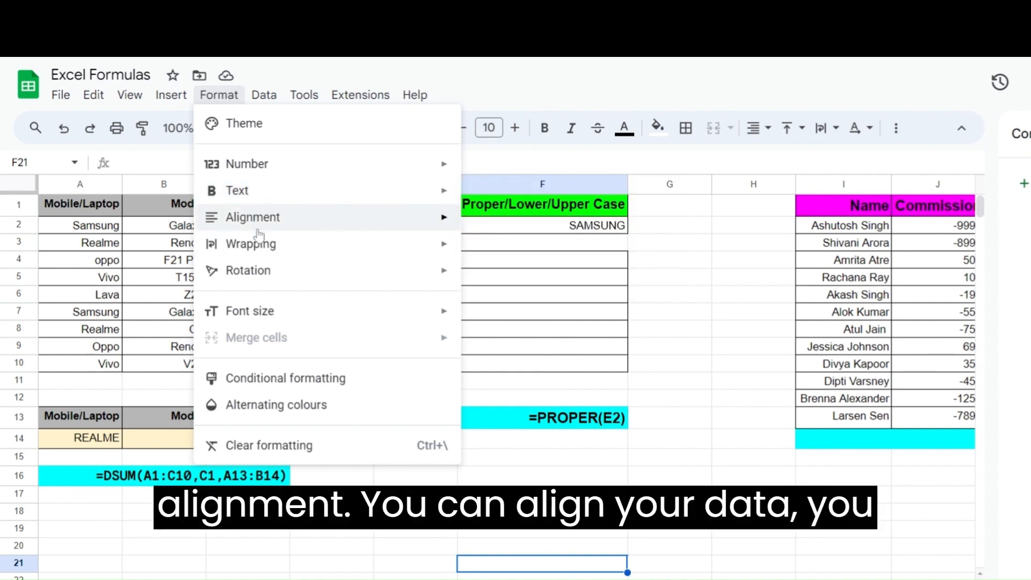
{"action": "mouse_move", "coordinate": [264, 225]}
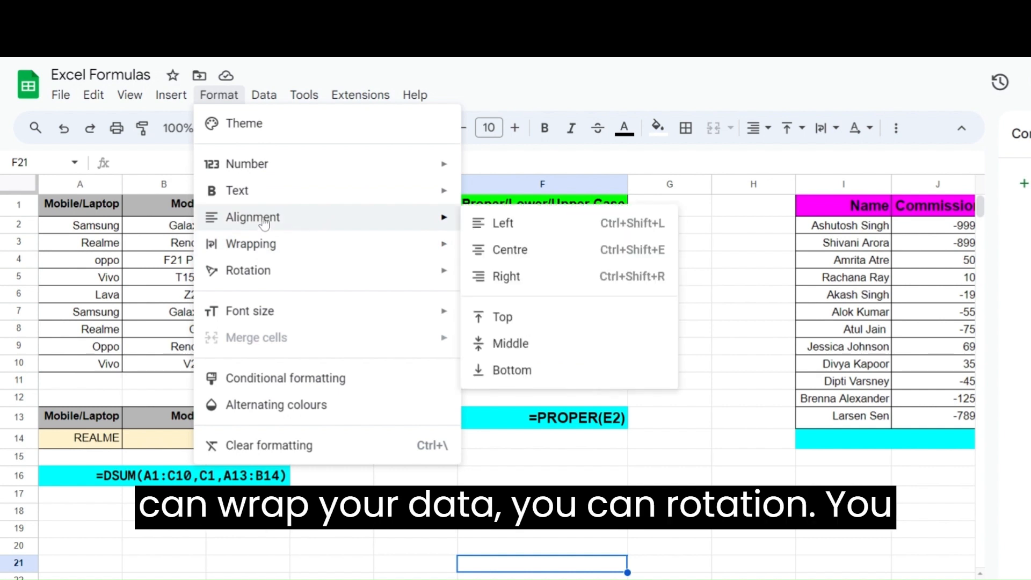
{"action": "mouse_move", "coordinate": [248, 277]}
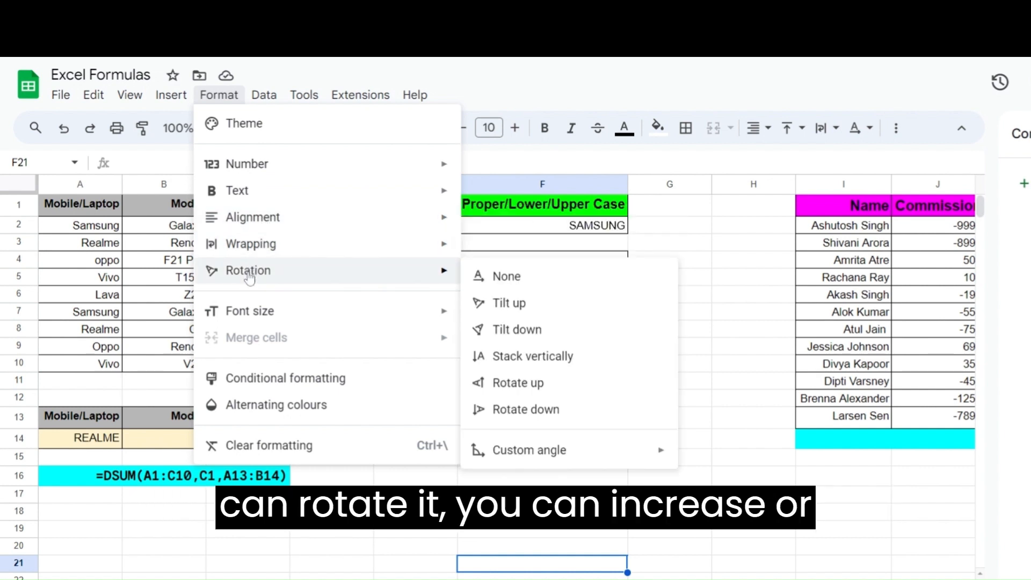
{"action": "mouse_move", "coordinate": [266, 317]}
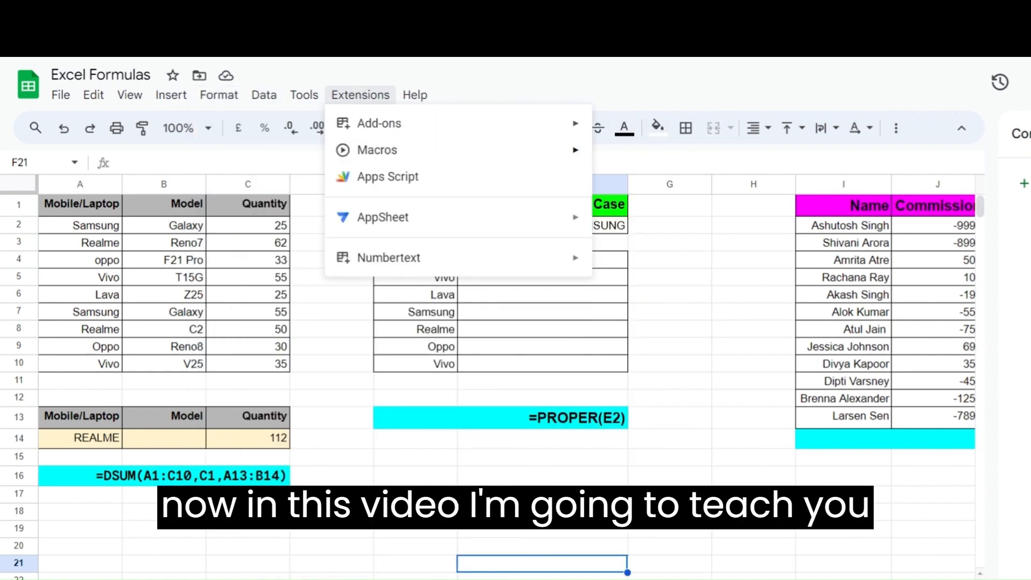
{"action": "mouse_move", "coordinate": [175, 100]}
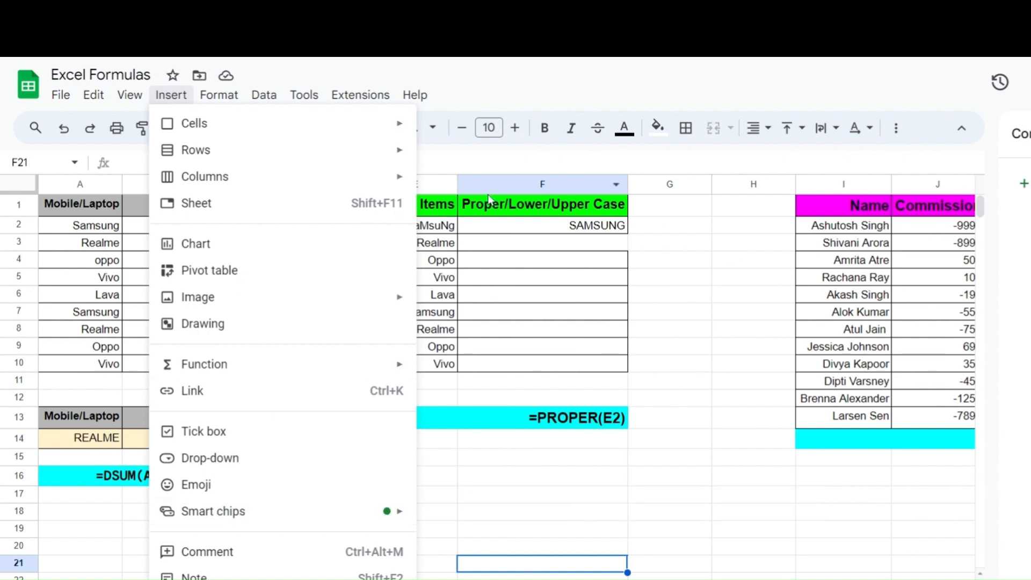
{"action": "left_click", "coordinate": [473, 143]}
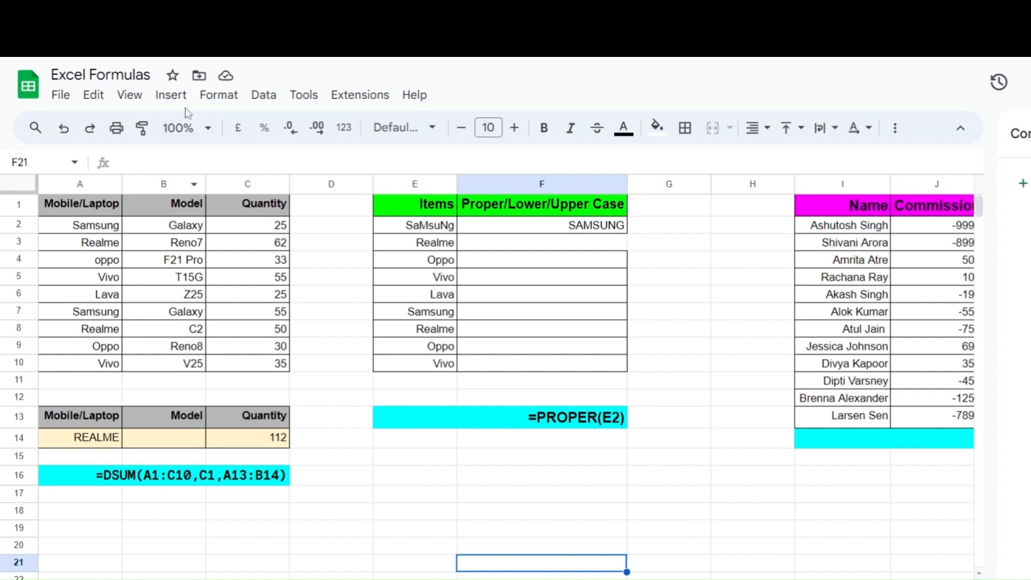
{"action": "left_click", "coordinate": [173, 98]}
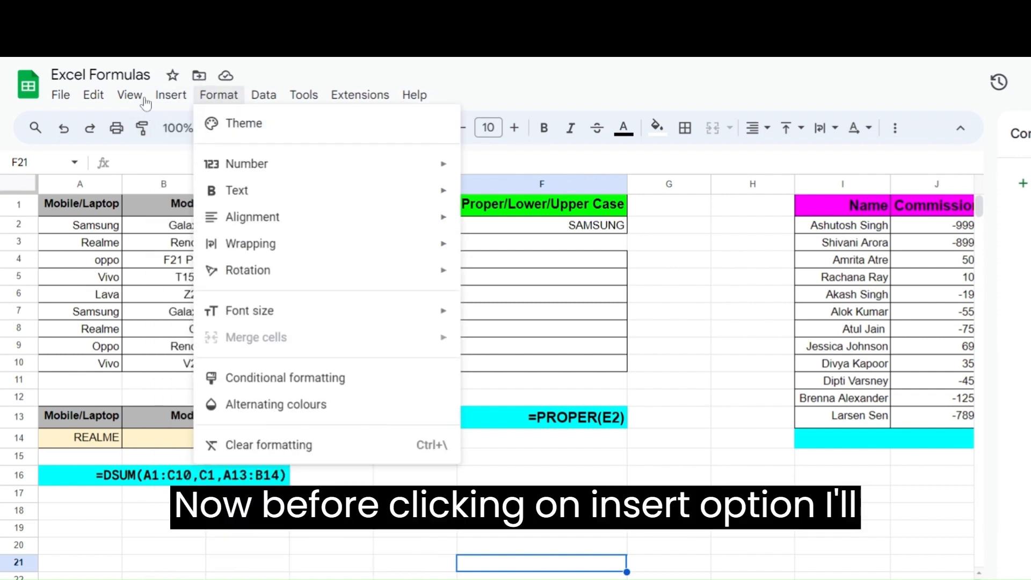
{"action": "mouse_move", "coordinate": [168, 98]}
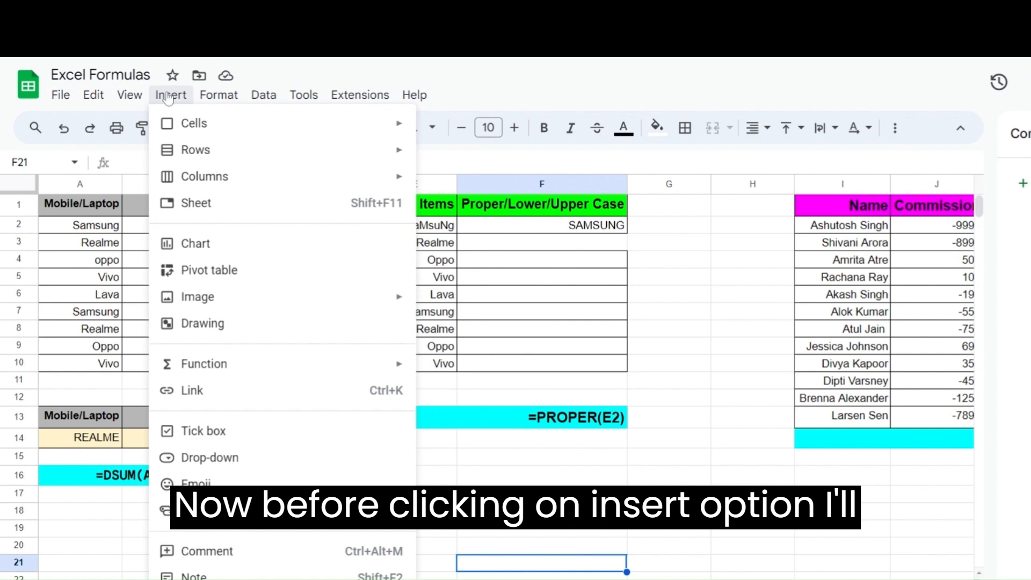
- Select the whole Items table from a cell inside it, and select the entire sheet from an empty cell
{"action": "left_click", "coordinate": [586, 296]}
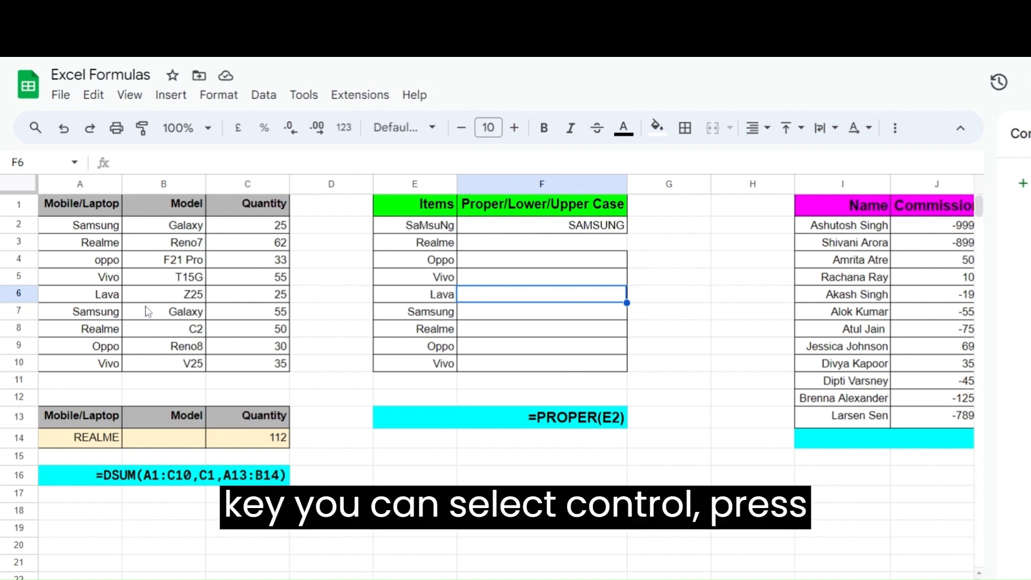
{"action": "key", "text": "ctrl+a"}
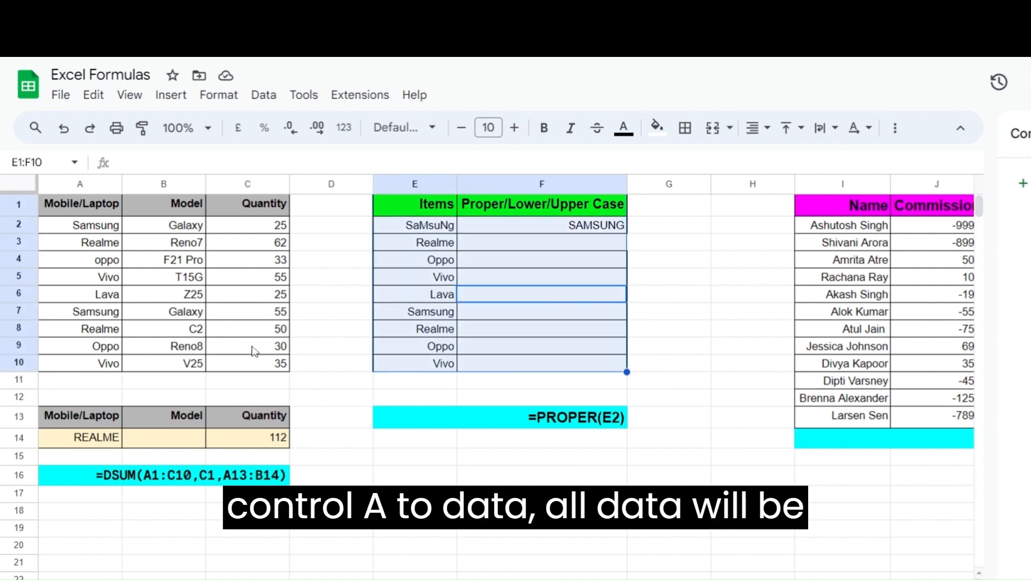
{"action": "left_click", "coordinate": [367, 463]}
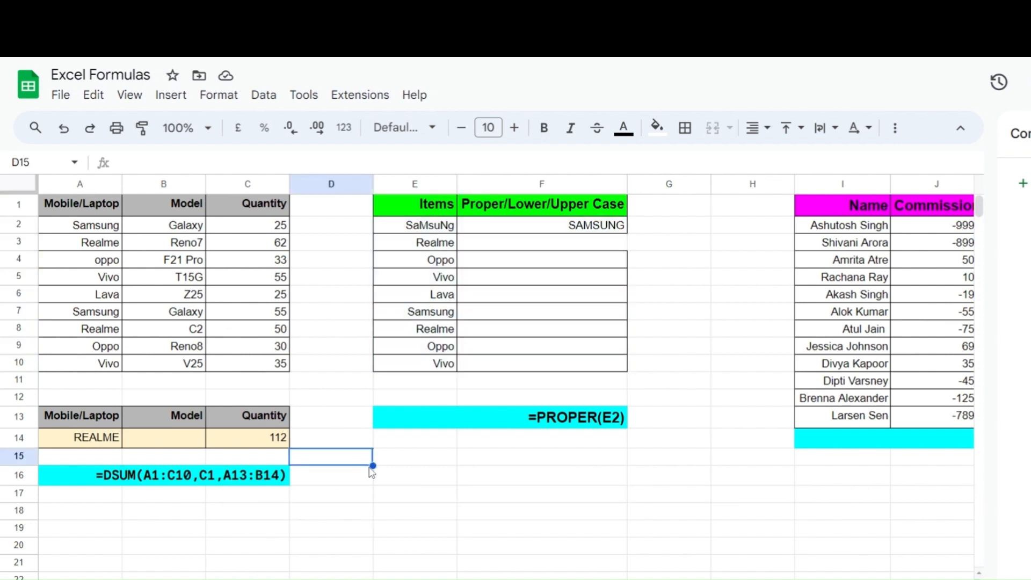
{"action": "key", "text": "ctrl+a"}
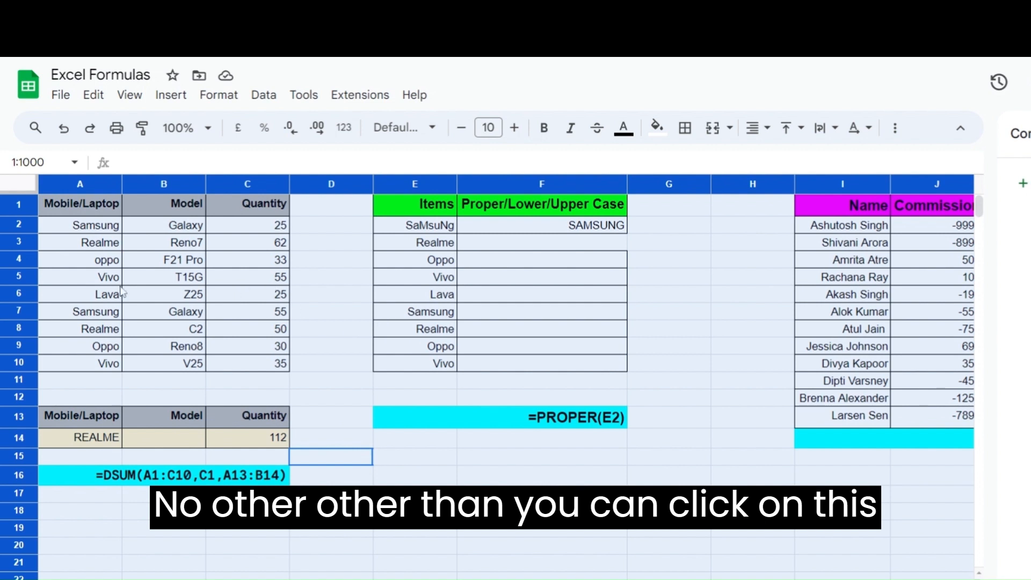
- Clear the selection, reselect the entire sheet, manually select the range A1:I6, and return to empty cell C19
{"action": "left_click", "coordinate": [325, 331]}
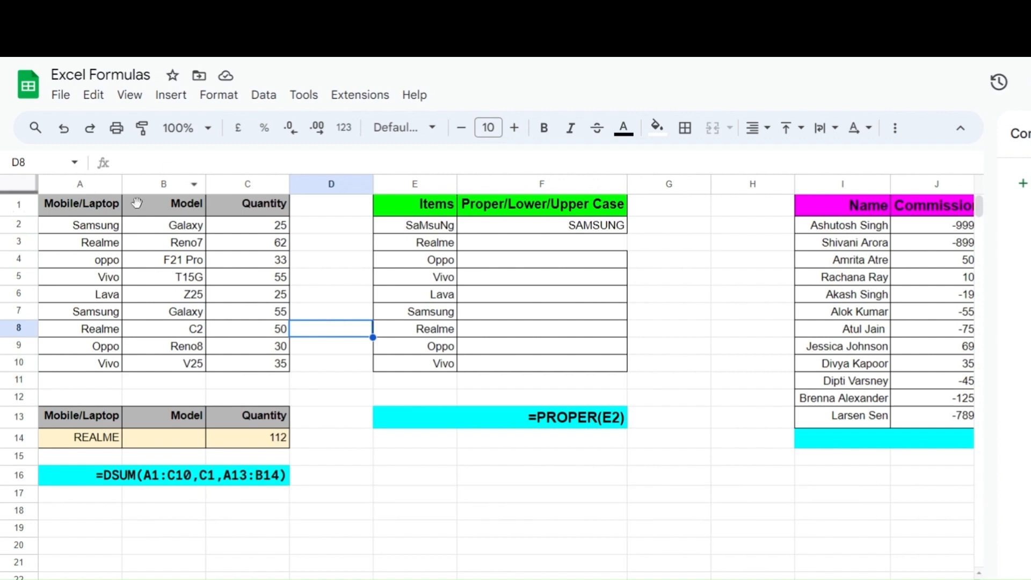
{"action": "left_click", "coordinate": [17, 187]}
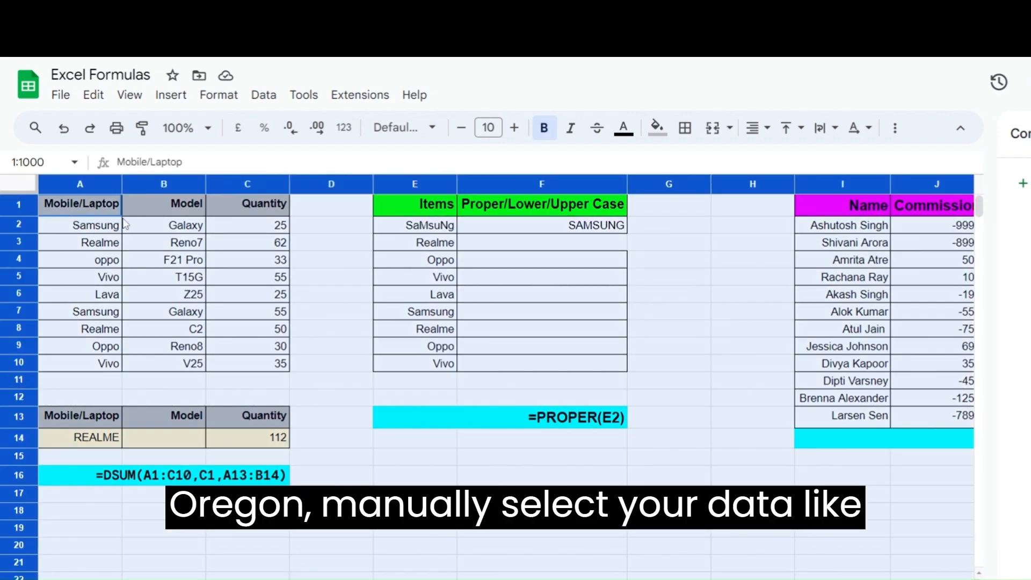
{"action": "left_click", "coordinate": [294, 299]}
{"action": "left_click_drag", "start_coordinate": [76, 212], "coordinate": [21, 297]}
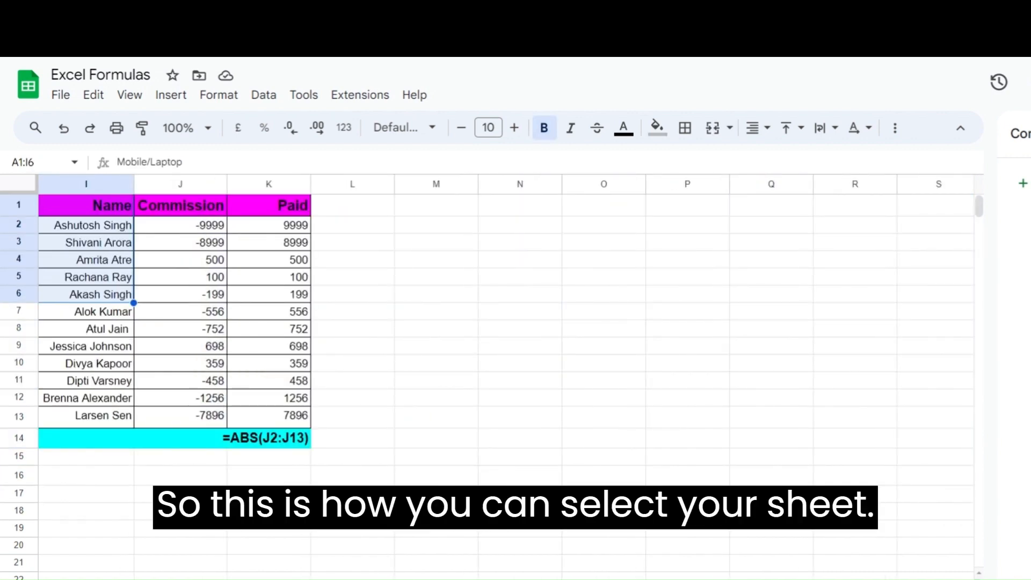
{"action": "scroll", "coordinate": [507, 376], "scroll_direction": "left", "scroll_amount": 9}
{"action": "left_click", "coordinate": [242, 529]}
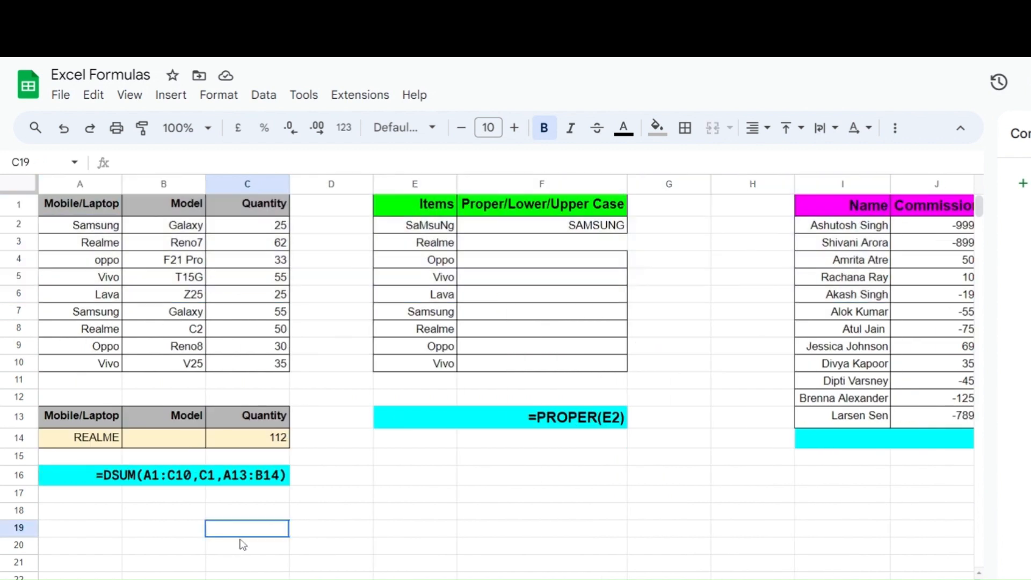
- Select the entire sheet and check the options for inserting rows without applying them
{"action": "left_click", "coordinate": [27, 186]}
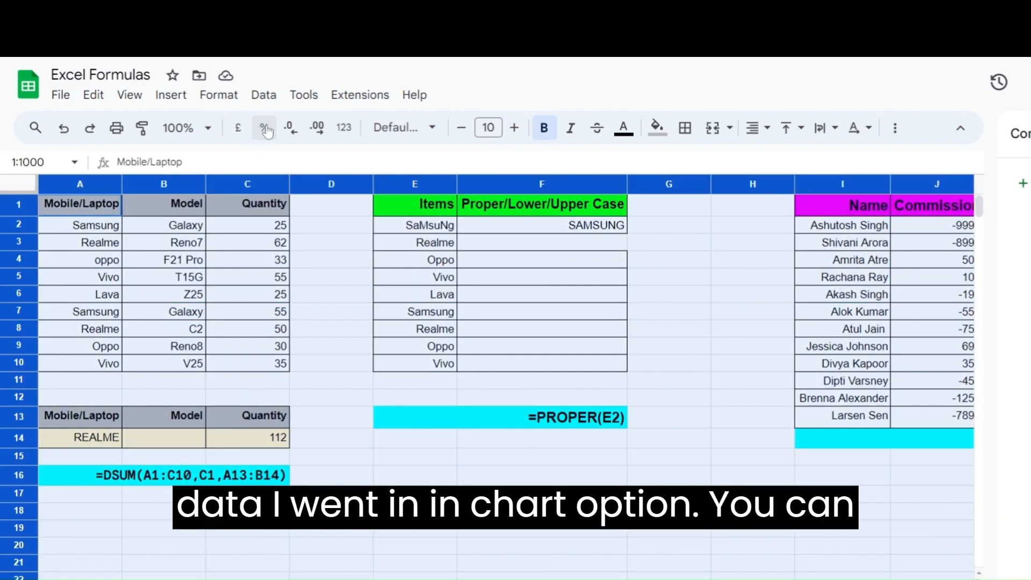
{"action": "left_click", "coordinate": [178, 99]}
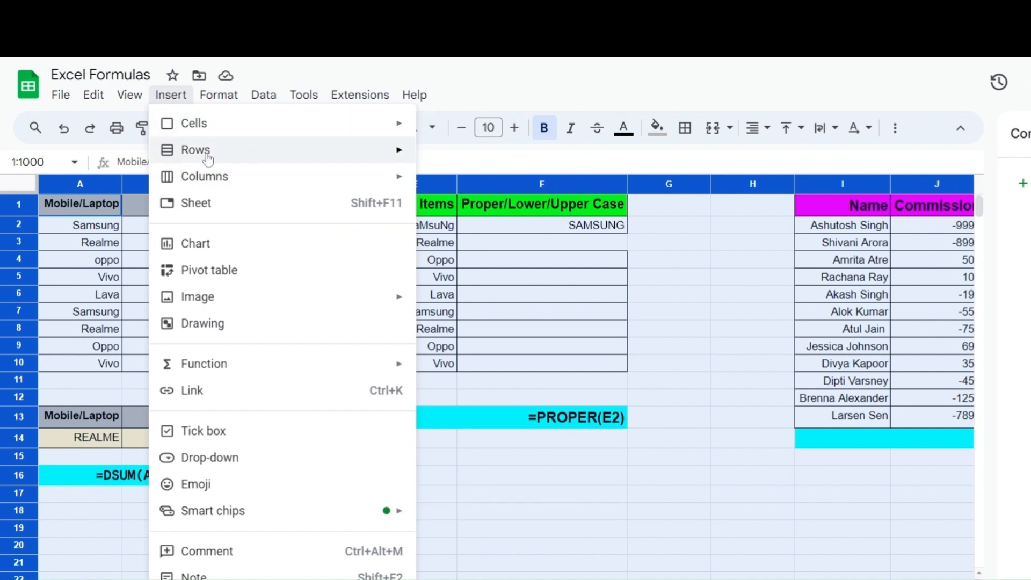
{"action": "mouse_move", "coordinate": [203, 156]}
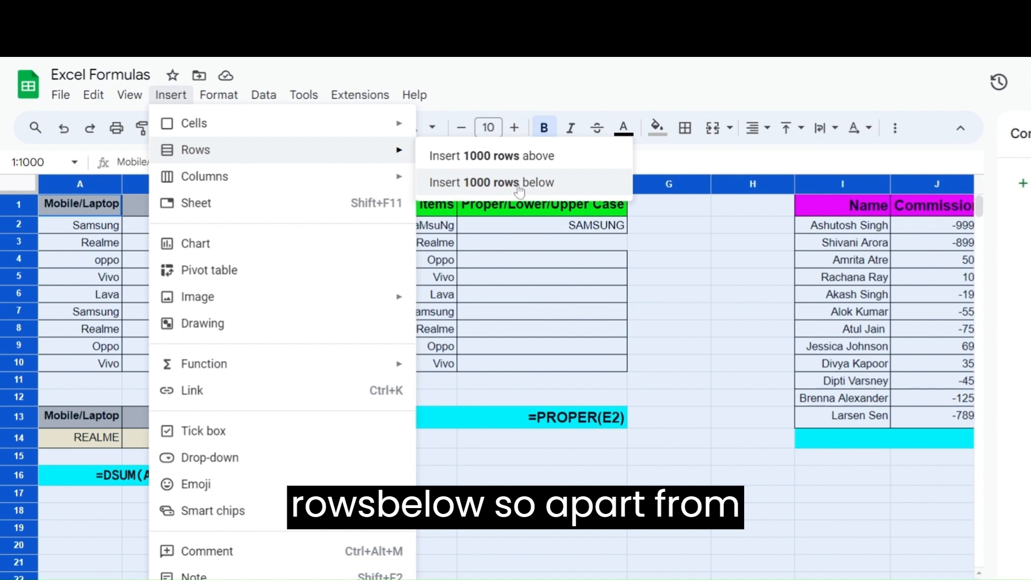
{"action": "left_click", "coordinate": [528, 279]}
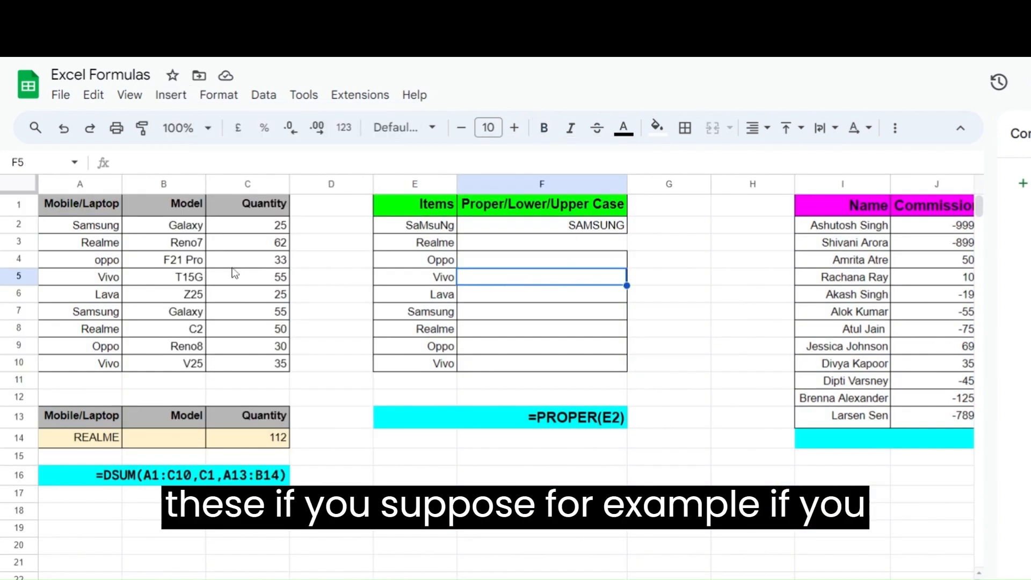
- Insert one row above row 1, the row holding the table headers
{"action": "left_click", "coordinate": [13, 204]}
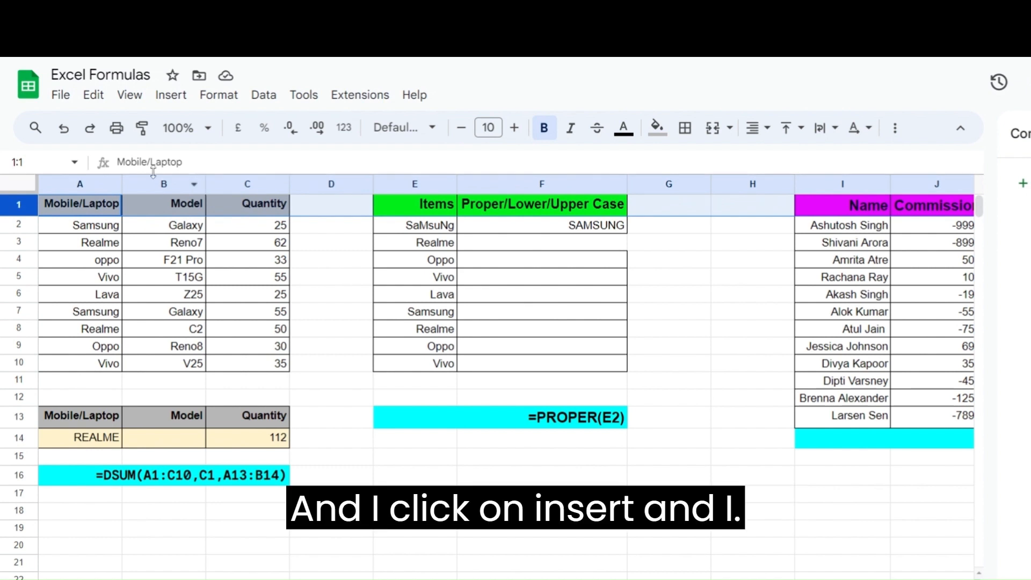
{"action": "left_click", "coordinate": [169, 95]}
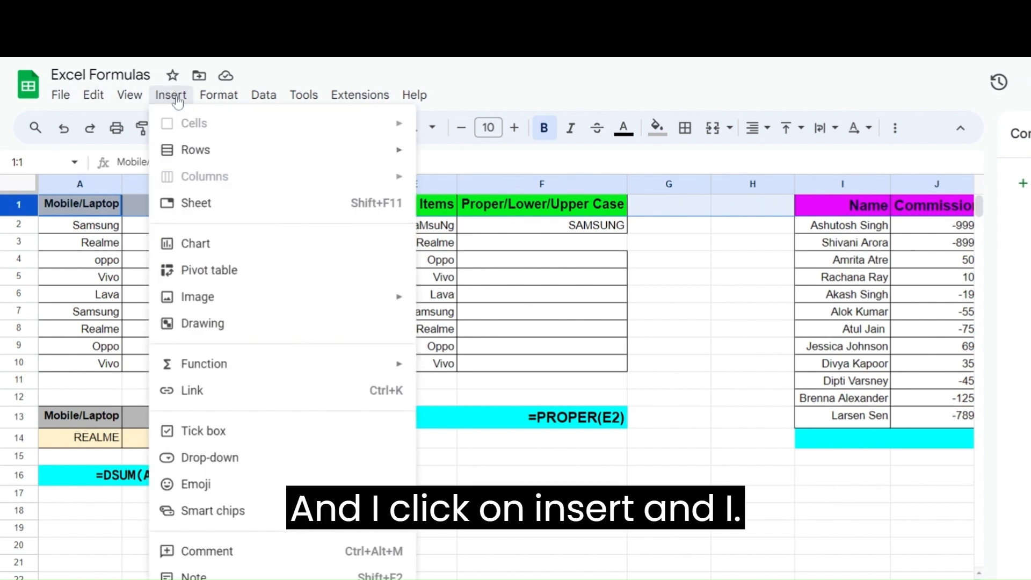
{"action": "mouse_move", "coordinate": [218, 96]}
{"action": "left_click", "coordinate": [169, 95]}
{"action": "left_click", "coordinate": [169, 95]}
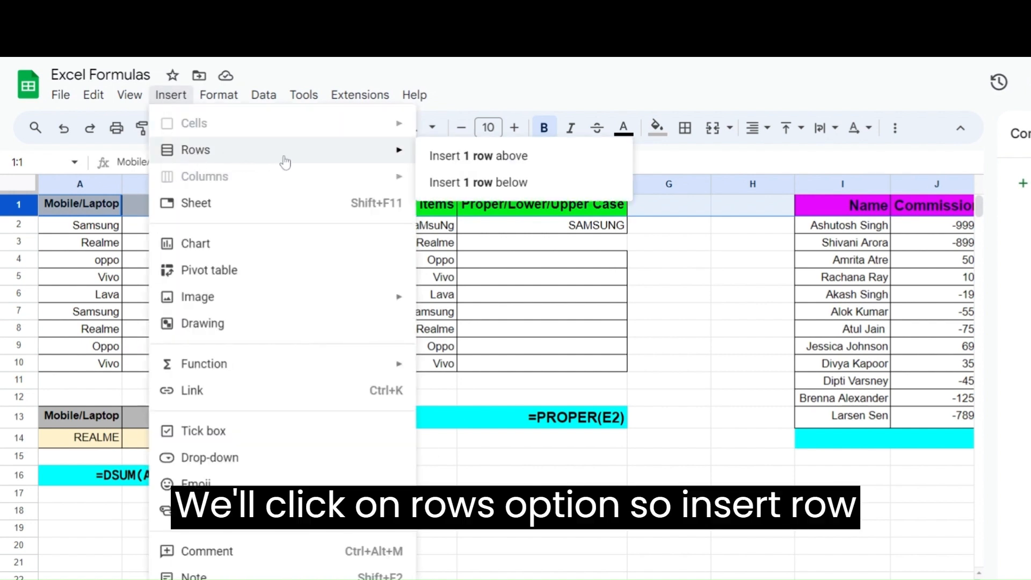
{"action": "left_click", "coordinate": [466, 161]}
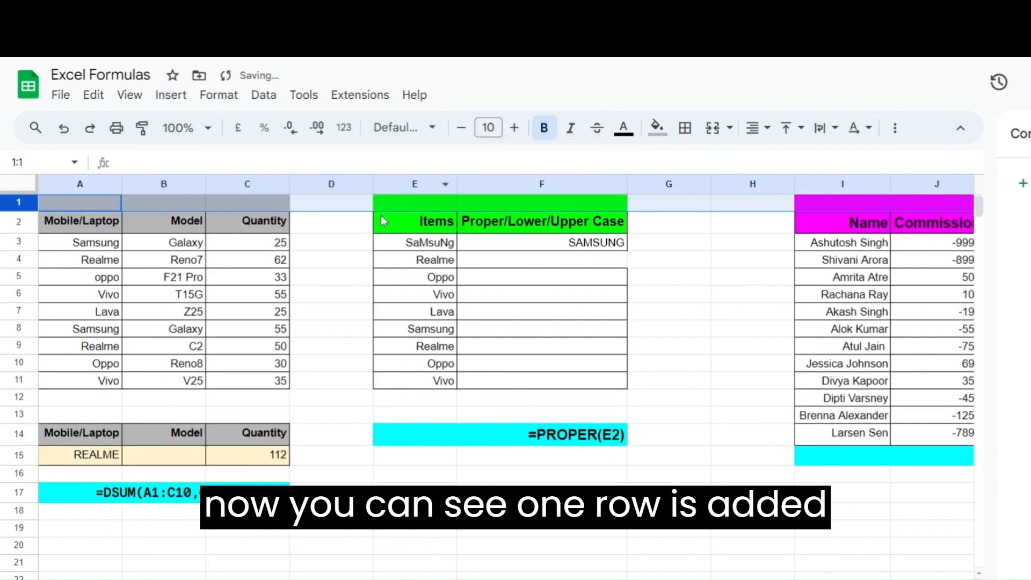
{"action": "left_click", "coordinate": [248, 259]}
{"action": "left_click", "coordinate": [143, 203]}
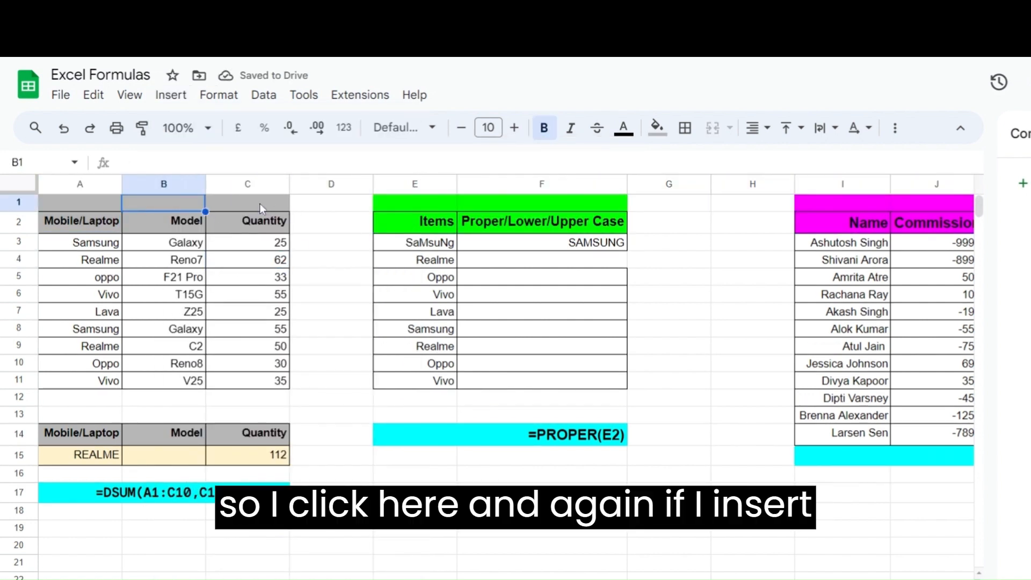
- Insert one row below the header row, row 2
{"action": "left_click", "coordinate": [21, 222]}
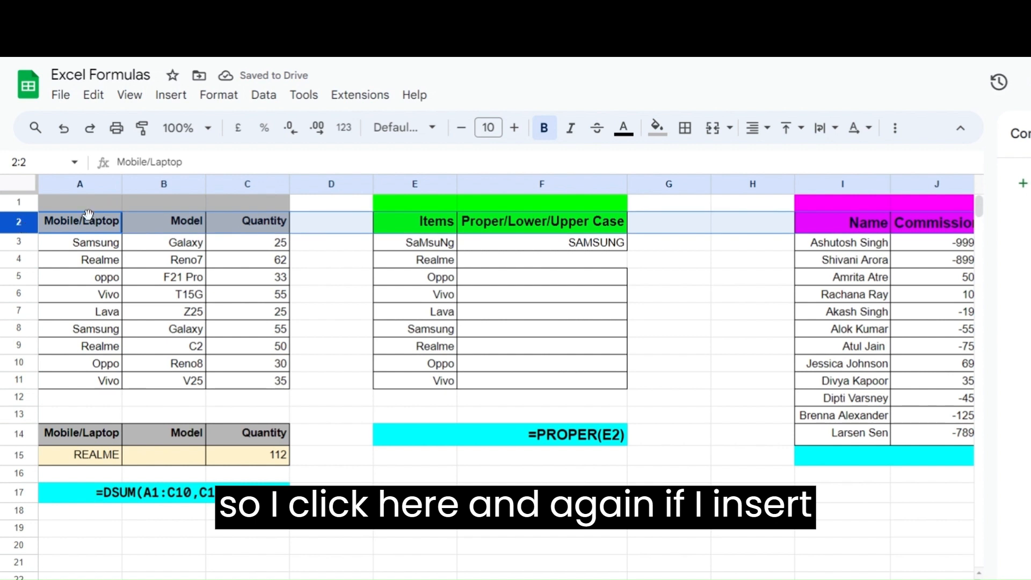
{"action": "left_click", "coordinate": [175, 99]}
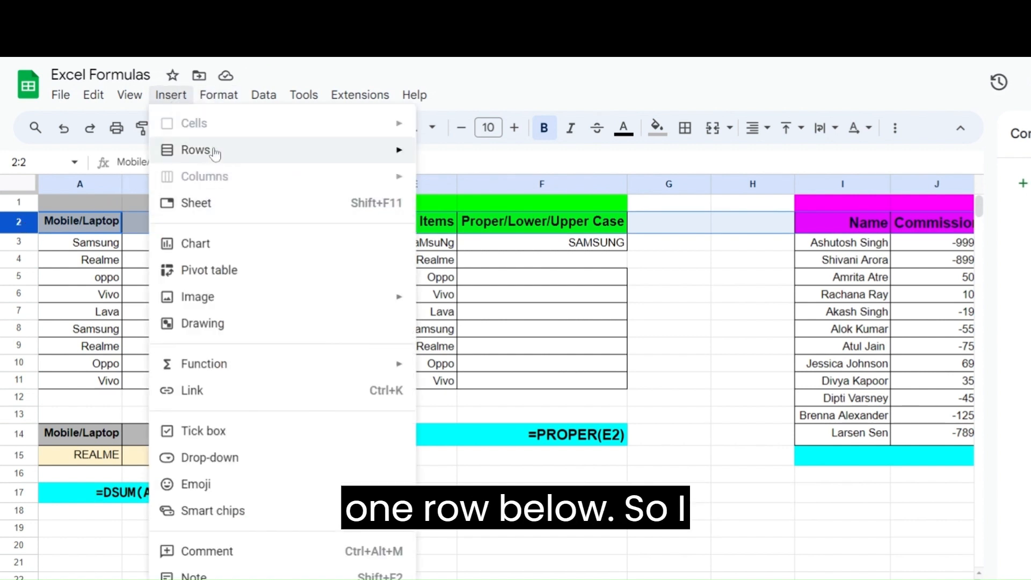
{"action": "mouse_move", "coordinate": [387, 160]}
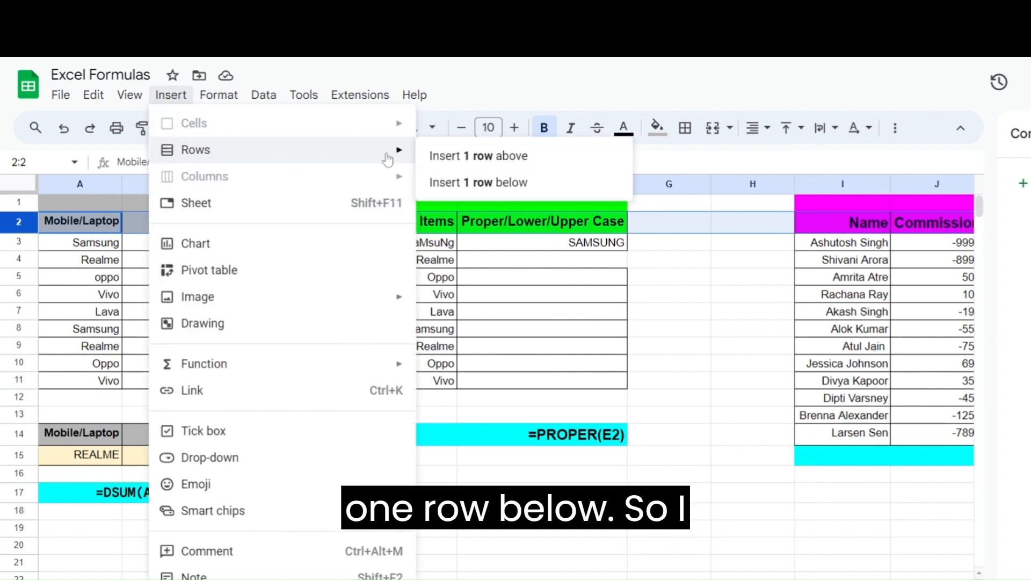
{"action": "left_click", "coordinate": [485, 184]}
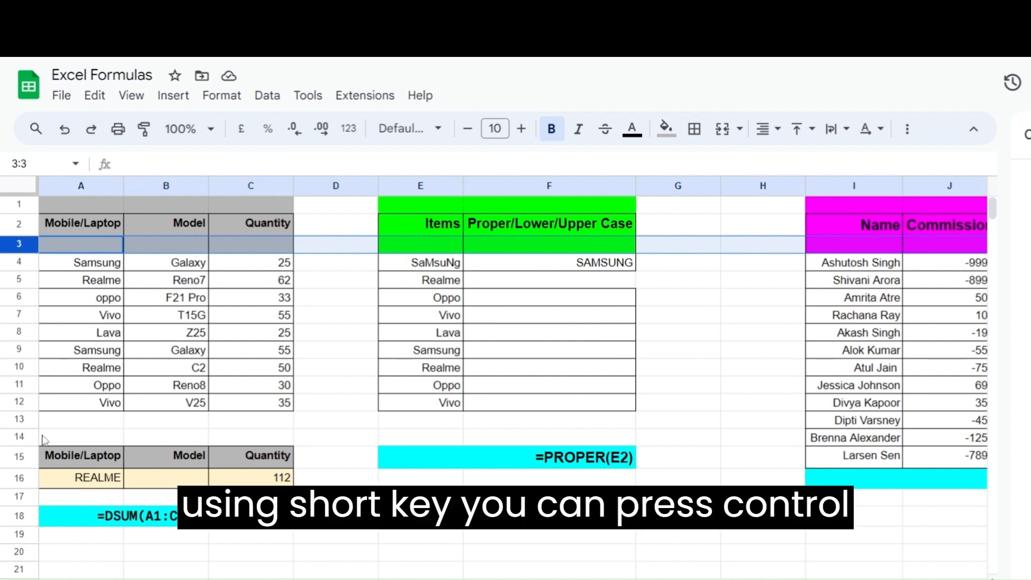
- Undo both row insertions and deselect the row
{"action": "key", "text": "ctrl+z"}
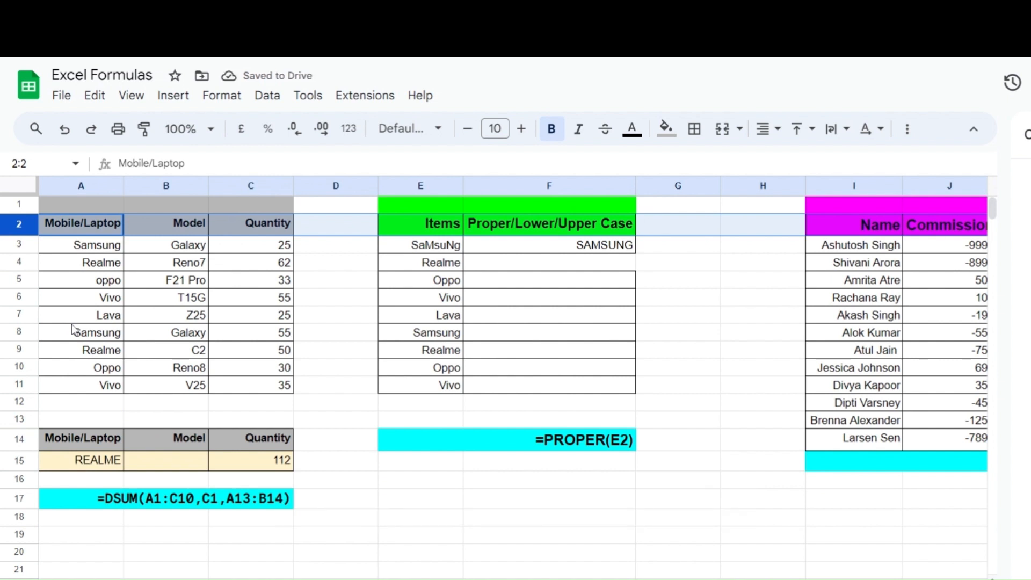
{"action": "key", "text": "ctrl+z"}
{"action": "left_click", "coordinate": [338, 245]}
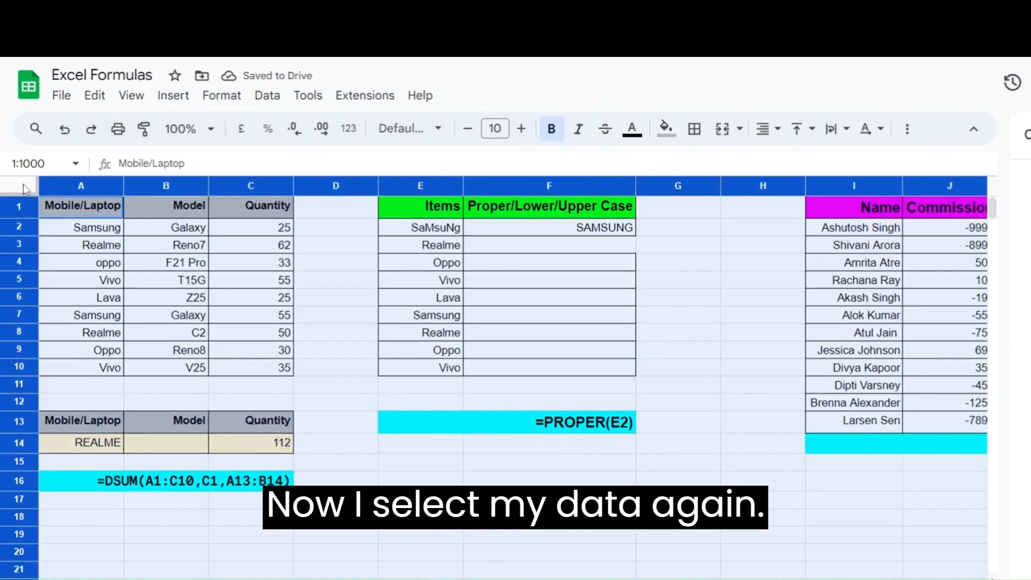
- Insert 26 columns to the left of the entirely selected sheet and undo the insertion
{"action": "left_click", "coordinate": [26, 187]}
{"action": "left_click", "coordinate": [173, 96]}
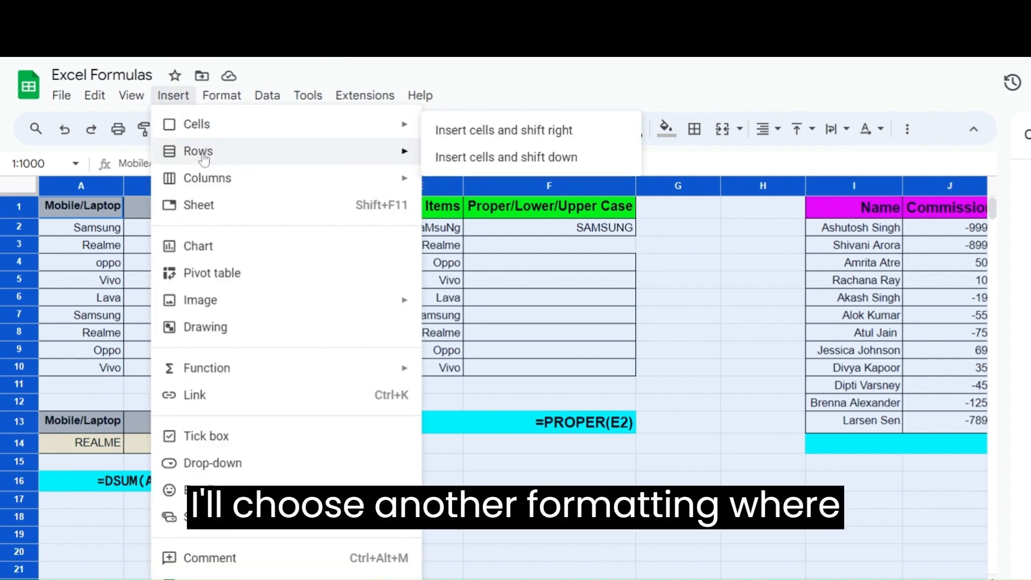
{"action": "mouse_move", "coordinate": [203, 156]}
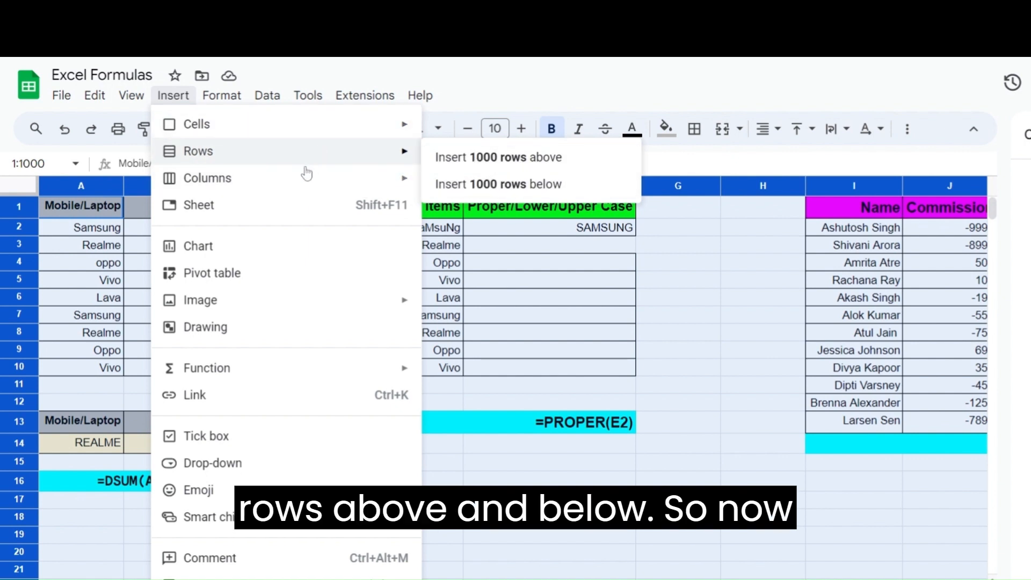
{"action": "mouse_move", "coordinate": [219, 185]}
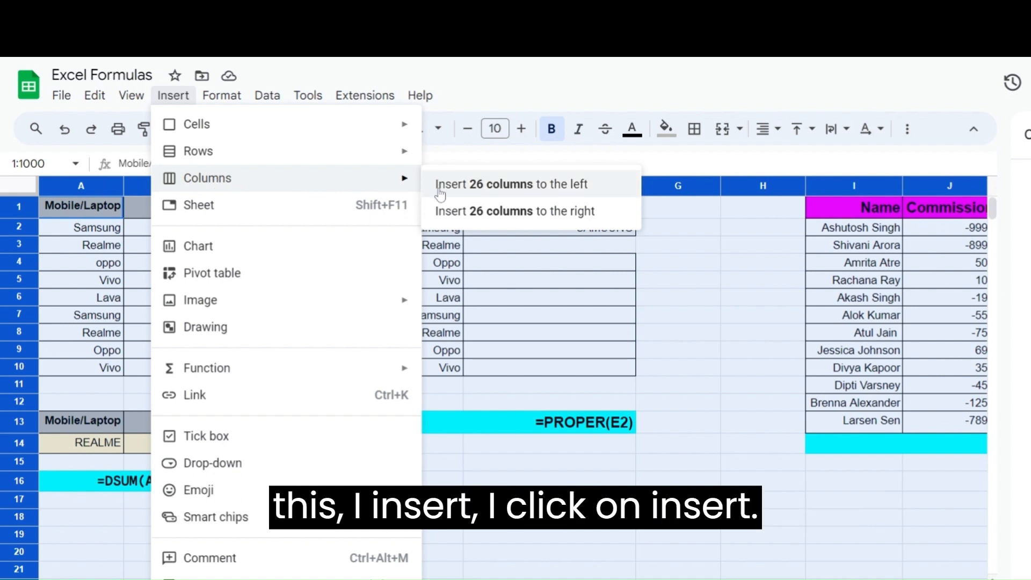
{"action": "left_click", "coordinate": [488, 185]}
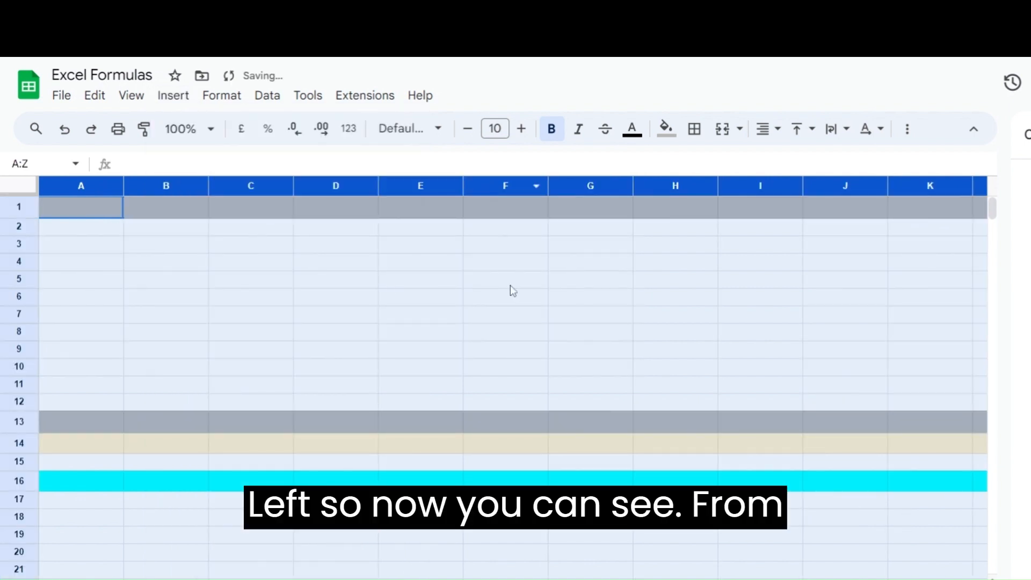
{"action": "left_click", "coordinate": [623, 557]}
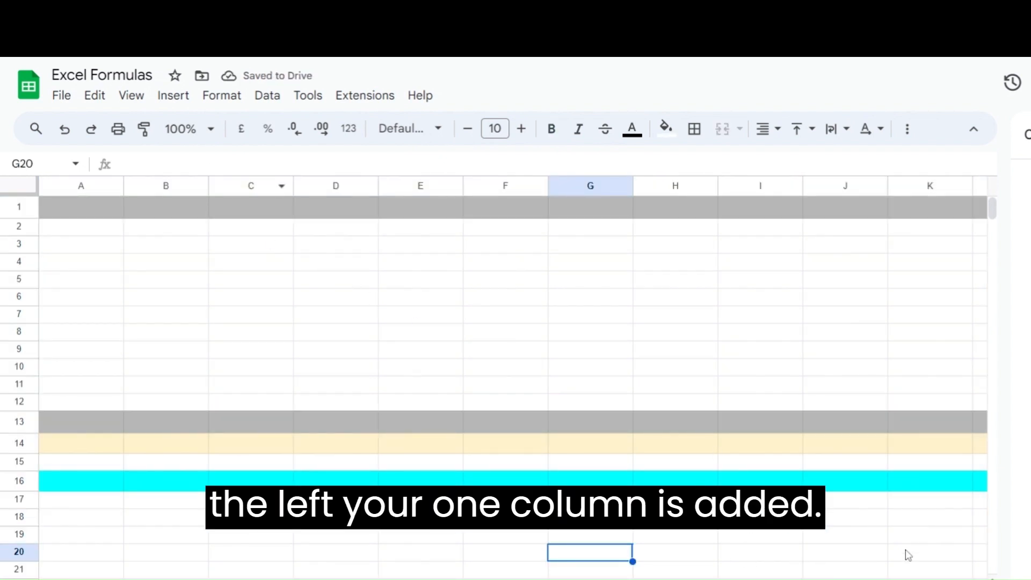
{"action": "key", "text": "ctrl+z"}
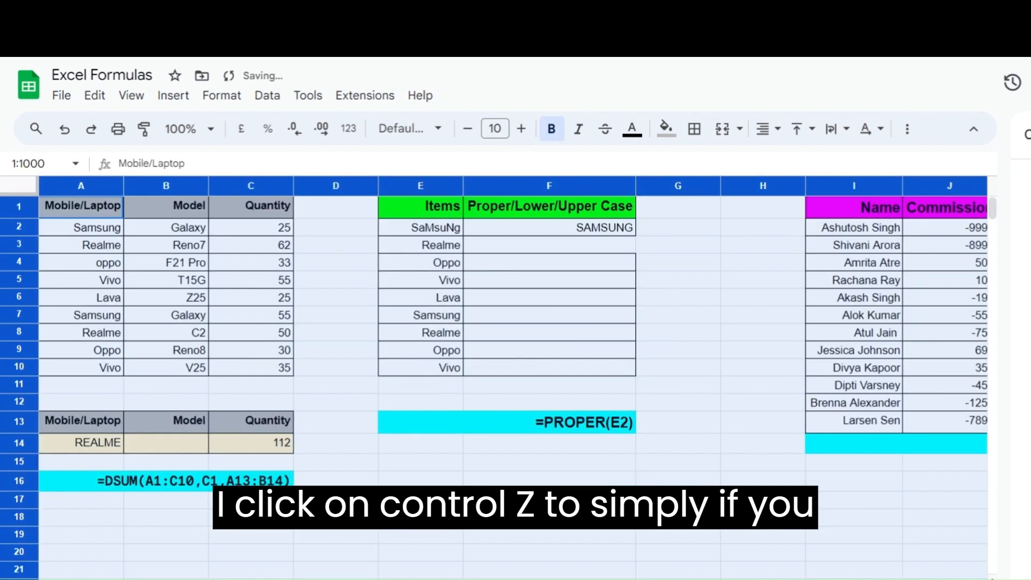
{"action": "left_click", "coordinate": [228, 286]}
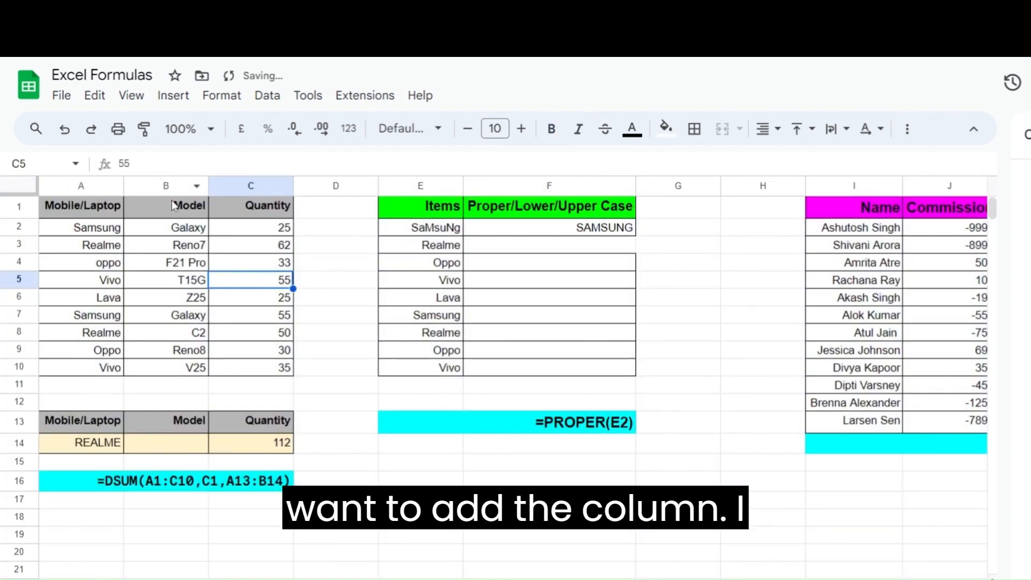
- Insert one column to the left of column B, the Model column, and undo the insertion
{"action": "left_click", "coordinate": [169, 186]}
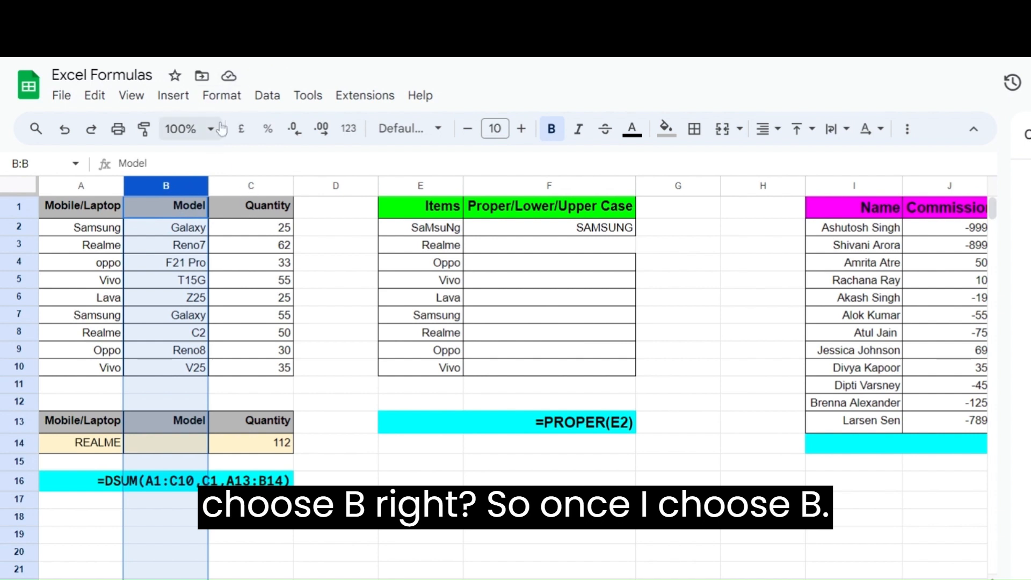
{"action": "left_click", "coordinate": [179, 101]}
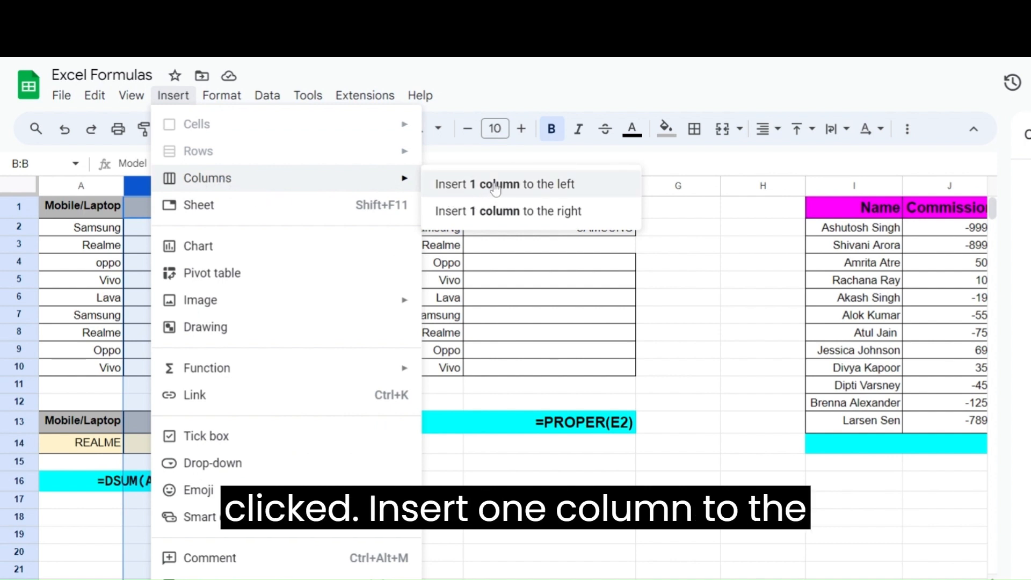
{"action": "left_click", "coordinate": [549, 185]}
{"action": "left_click", "coordinate": [195, 259]}
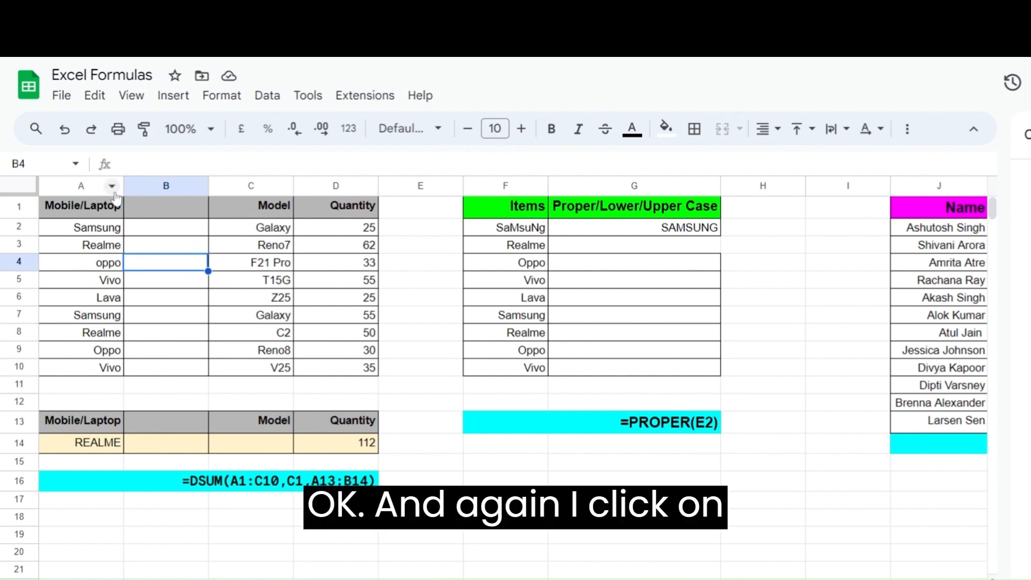
{"action": "left_click", "coordinate": [64, 129]}
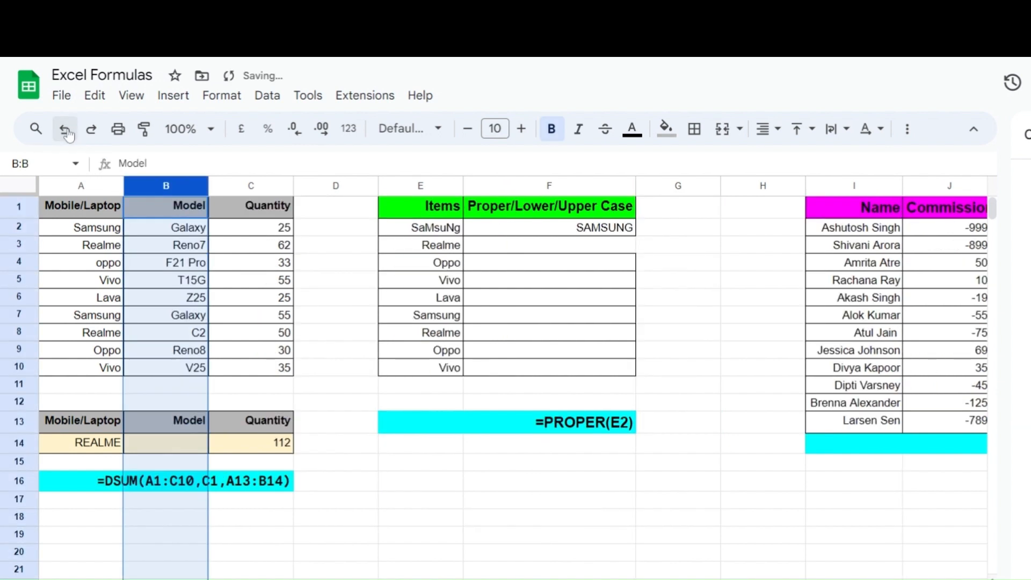
- Insert a chart with the entire sheet selected and move it clear of the Mobile/Laptop table
{"action": "left_click", "coordinate": [180, 95]}
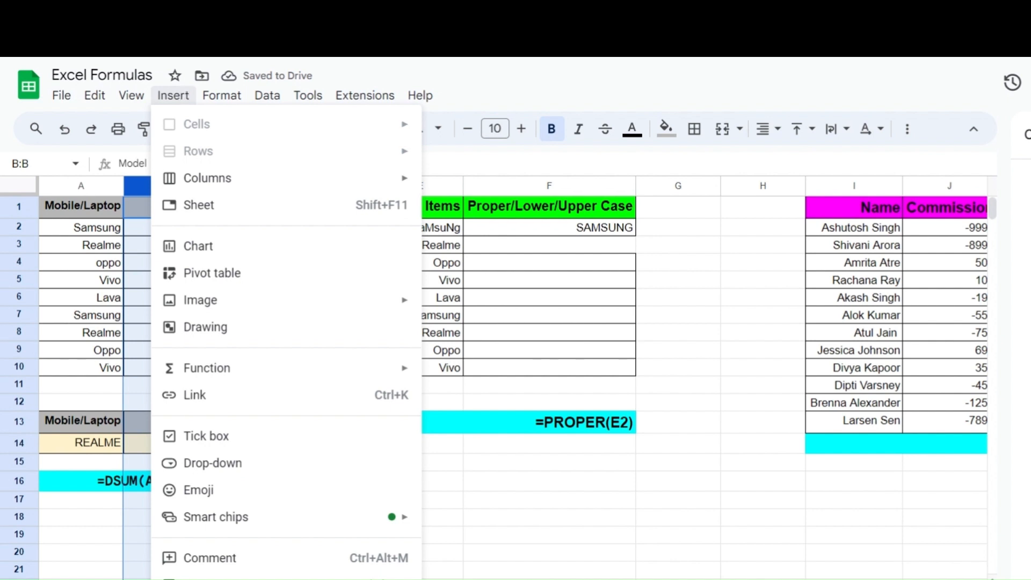
{"action": "mouse_move", "coordinate": [131, 96]}
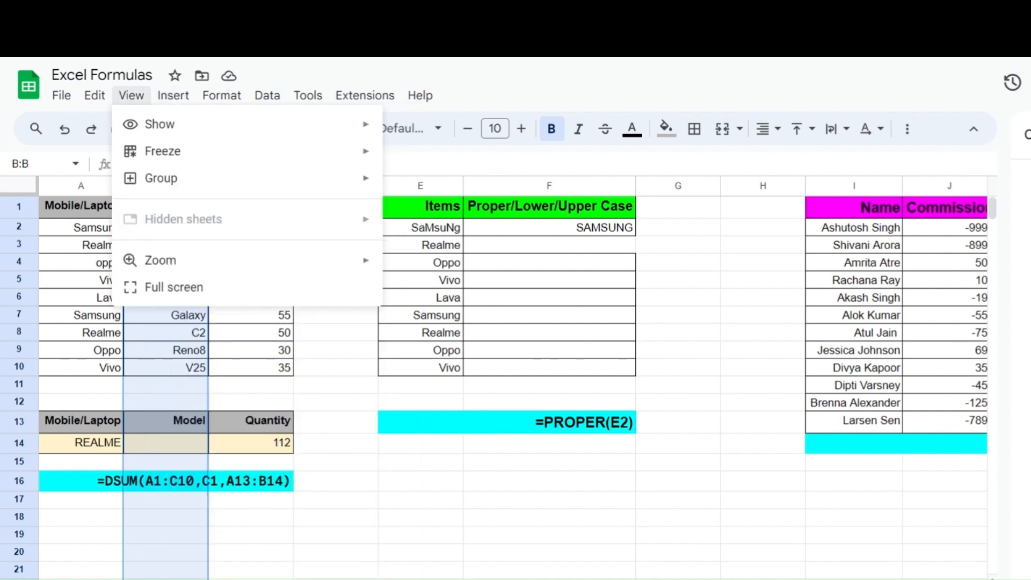
{"action": "key", "text": "ctrl+a"}
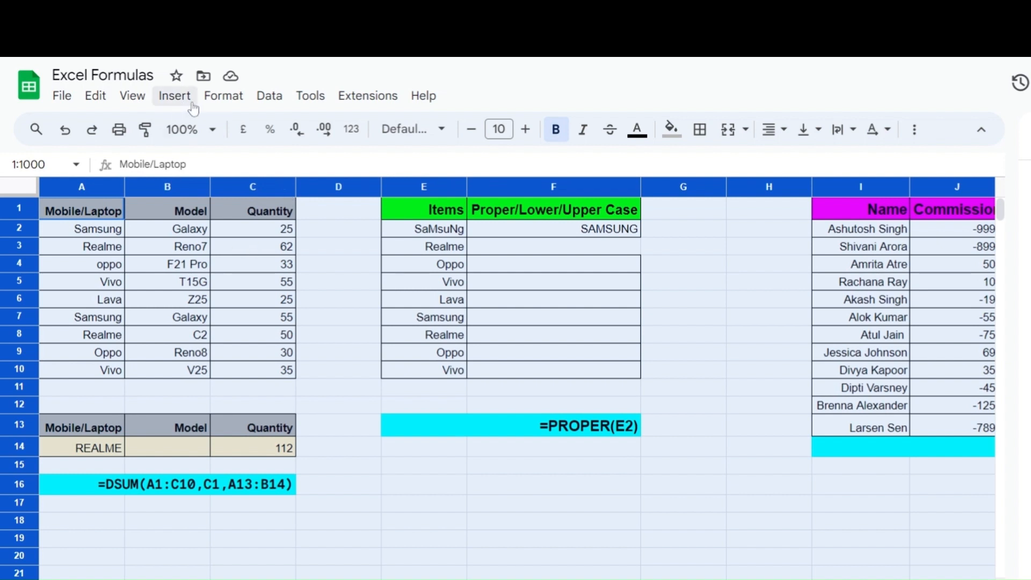
{"action": "left_click", "coordinate": [174, 95]}
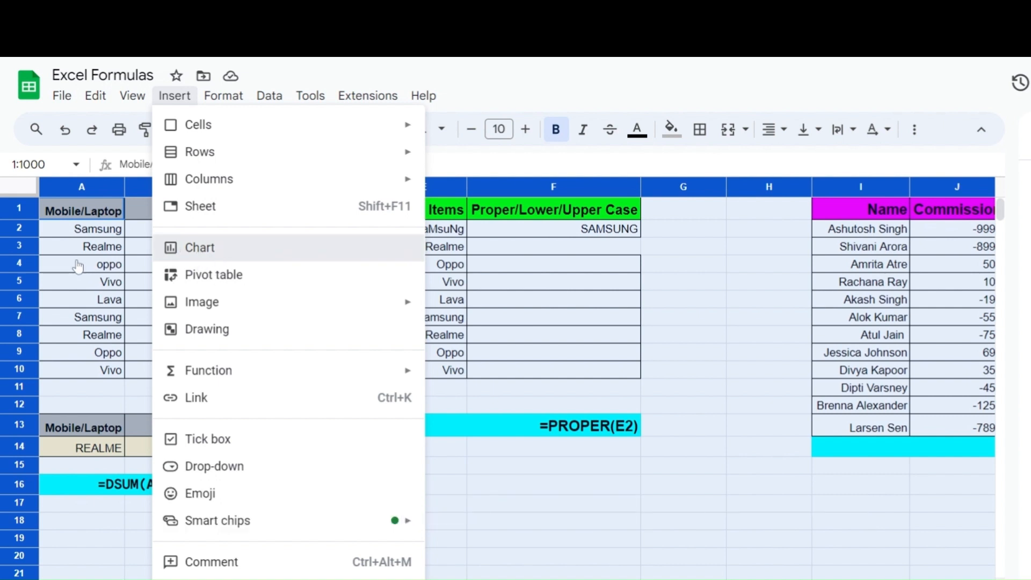
{"action": "left_click", "coordinate": [690, 529]}
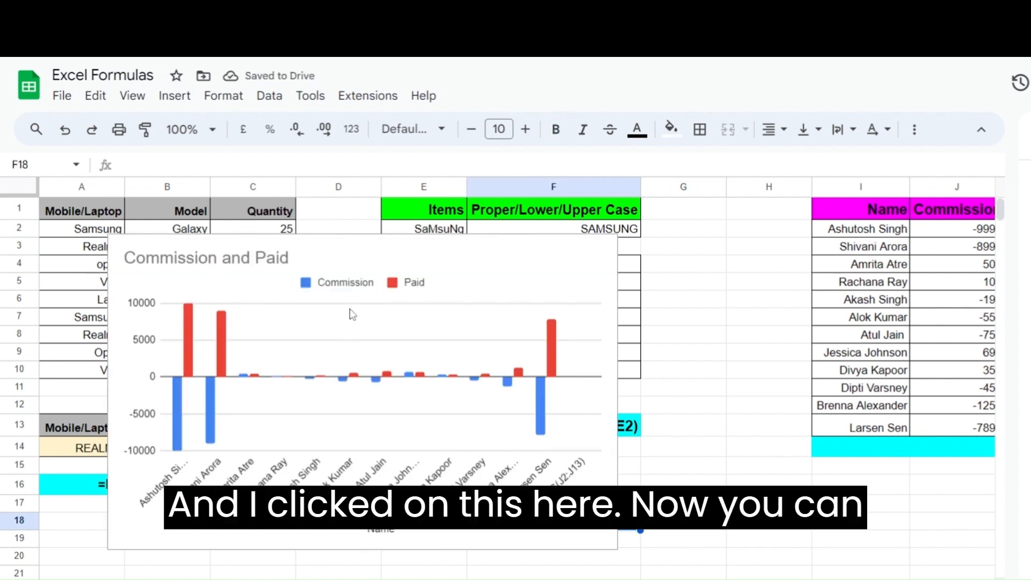
{"action": "left_click", "coordinate": [347, 338]}
{"action": "left_click_drag", "start_coordinate": [345, 345], "coordinate": [662, 306]}
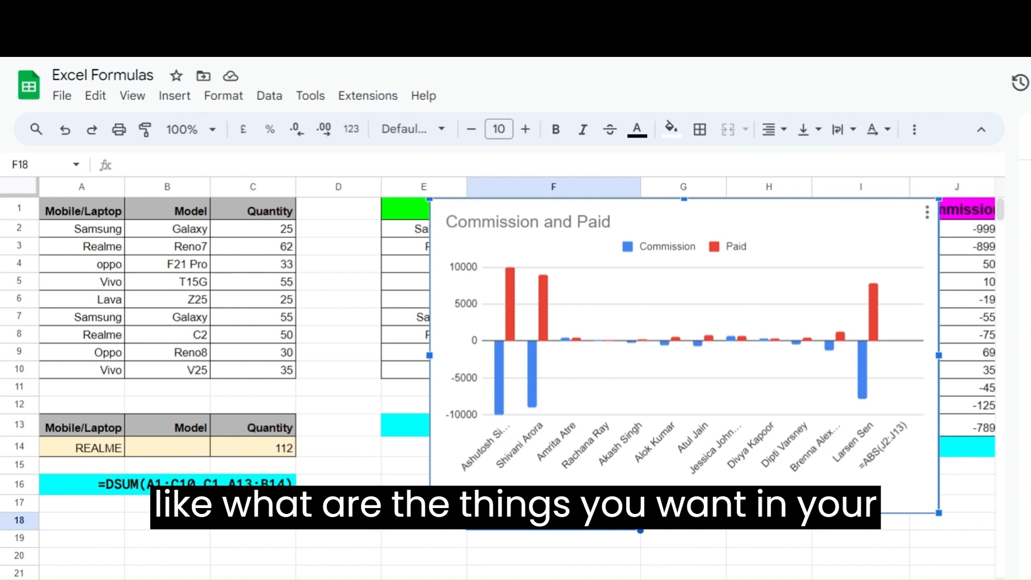
- Try to delete the chart's plot area, and move the chart down to about row 7
{"action": "left_click", "coordinate": [776, 330]}
{"action": "key", "text": "Delete"}
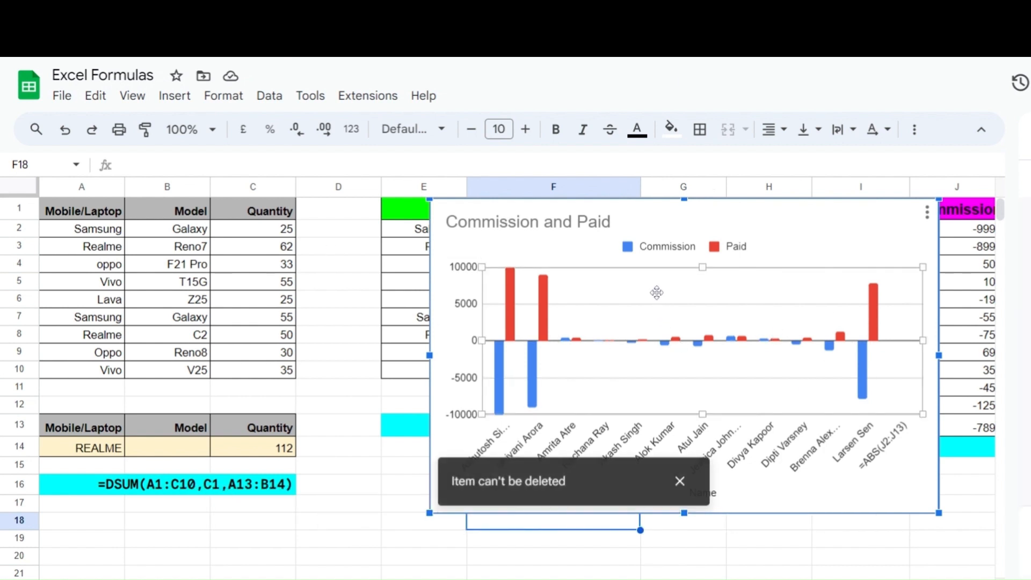
{"action": "key", "text": "Delete"}
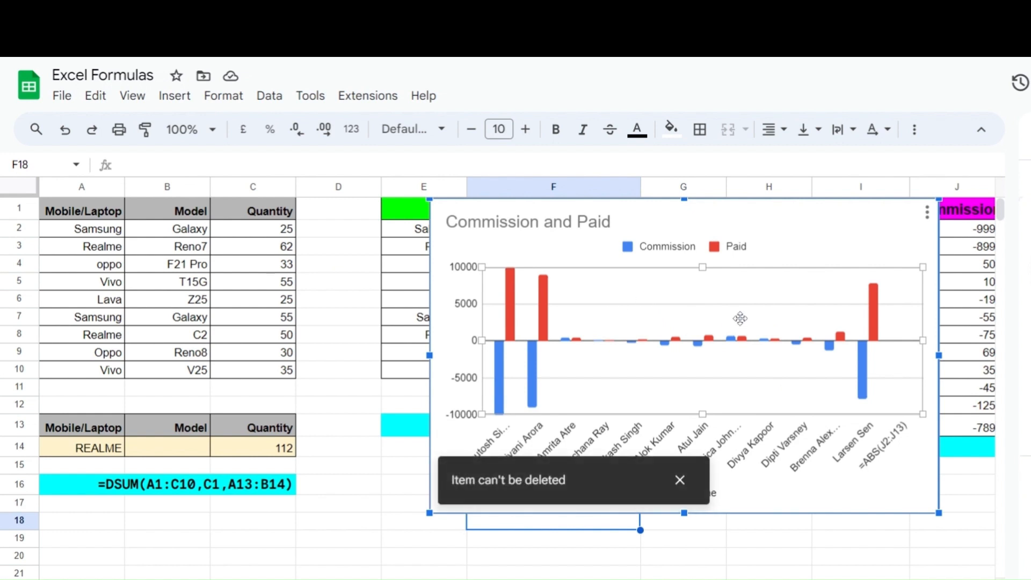
{"action": "left_click", "coordinate": [680, 480]}
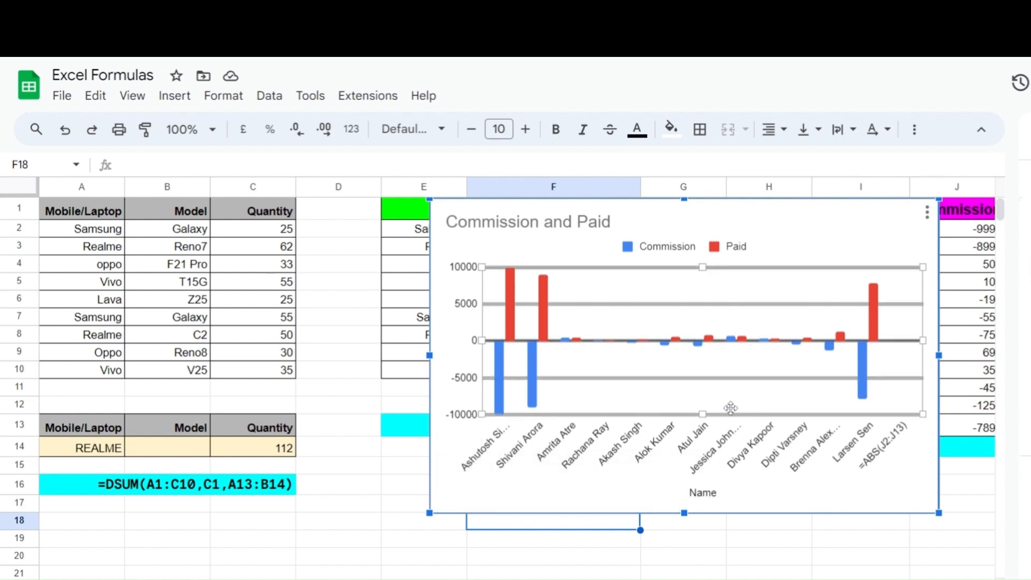
{"action": "left_click_drag", "start_coordinate": [723, 351], "coordinate": [741, 408]}
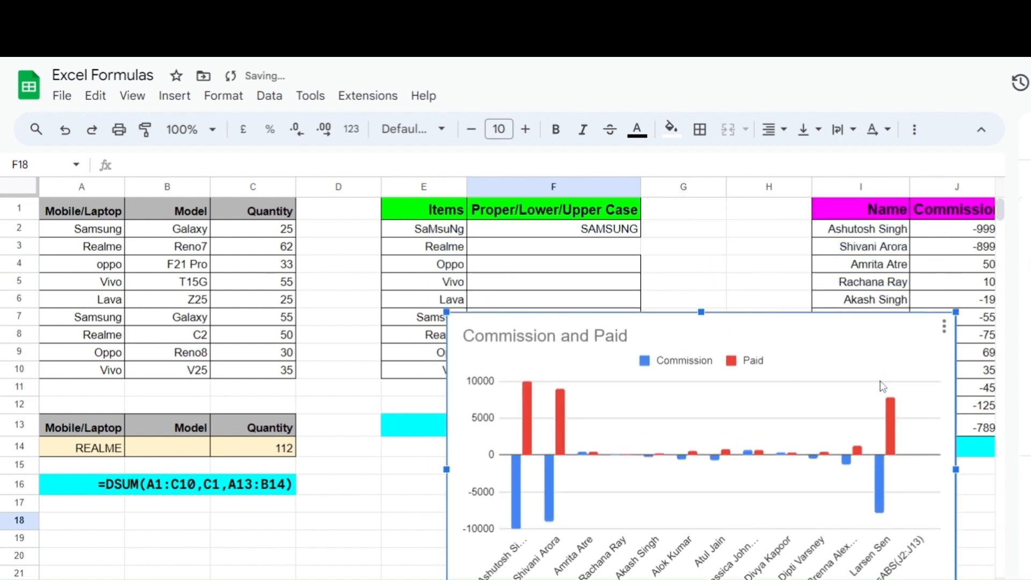
- Undo both chart moves and the chart insertion
{"action": "key", "text": "ctrl+z"}
{"action": "key", "text": "ctrl+z"}
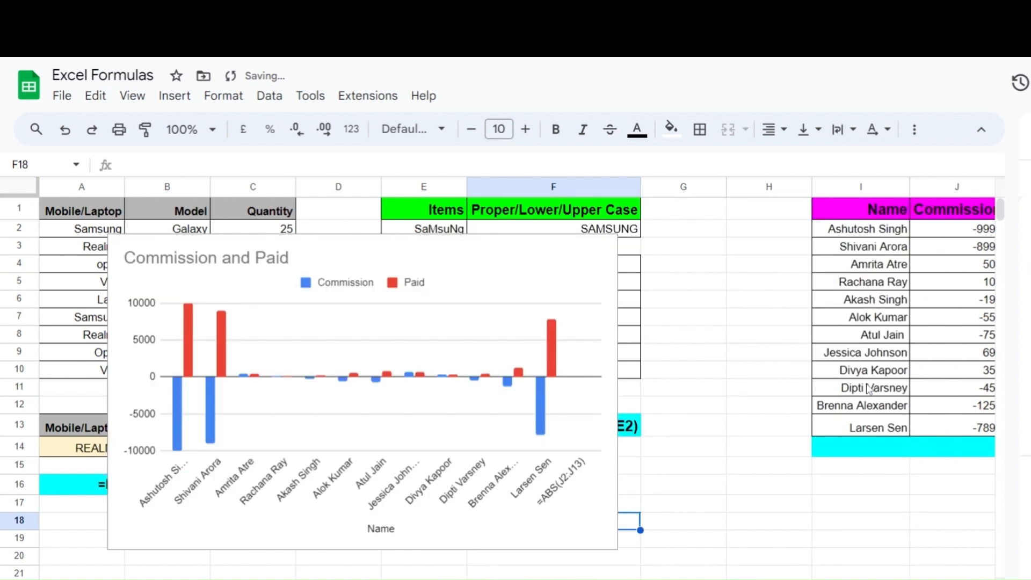
{"action": "key", "text": "ctrl+z"}
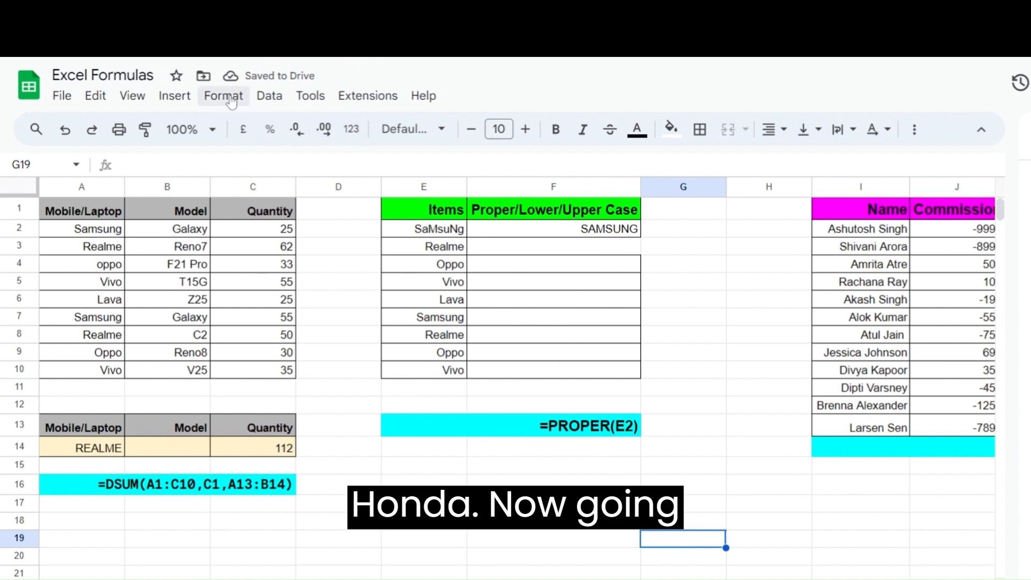
- Review the insert options, including placing an image in the cell or over the cells, without applying any
{"action": "left_click", "coordinate": [175, 97]}
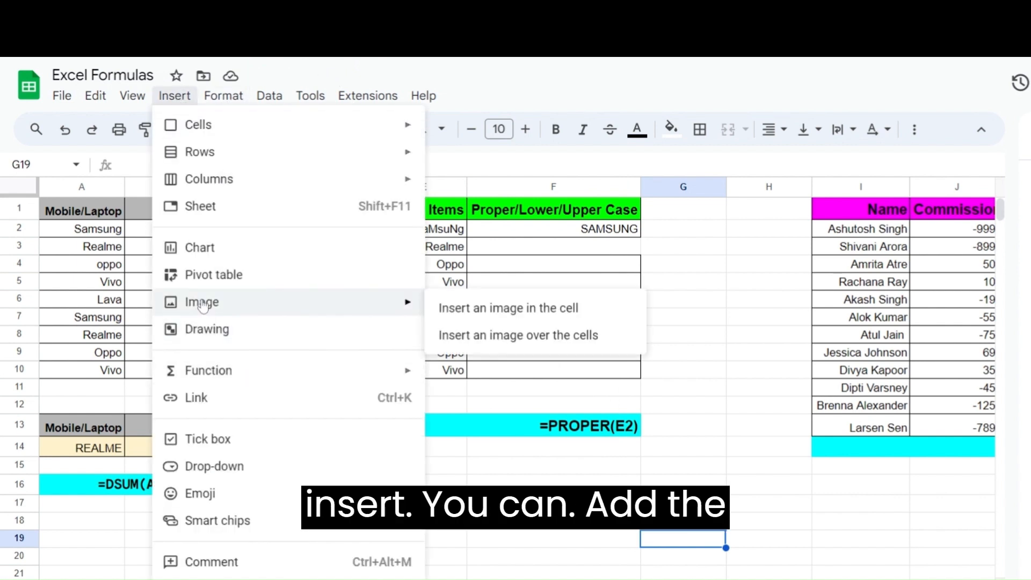
{"action": "mouse_move", "coordinate": [202, 304]}
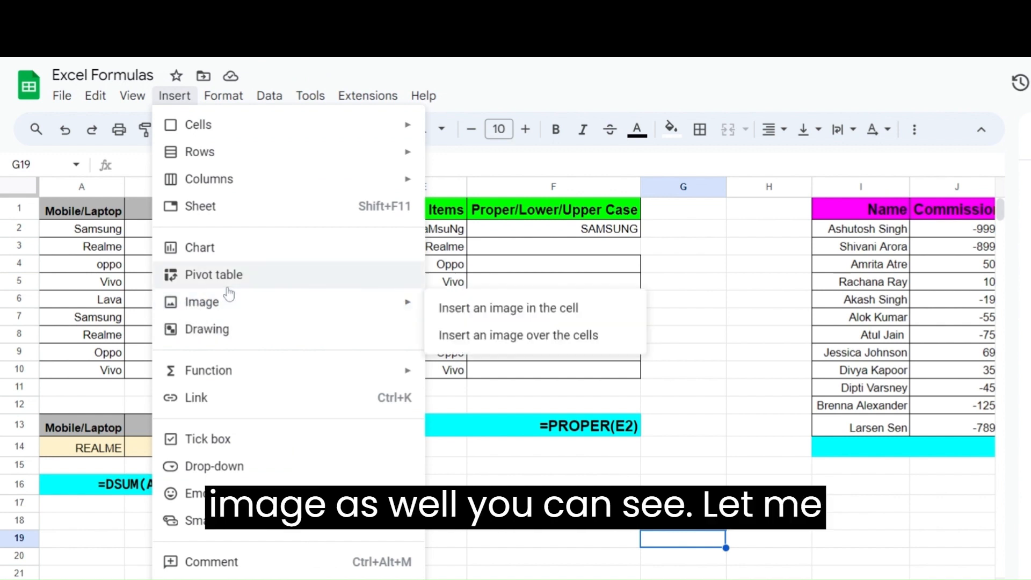
{"action": "key", "text": "Escape"}
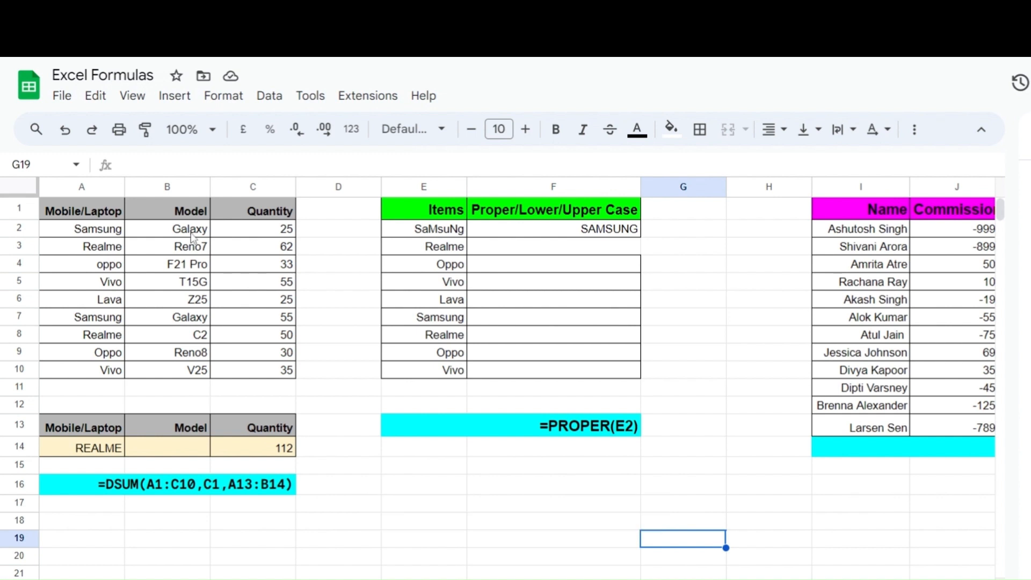
{"action": "left_click", "coordinate": [186, 99]}
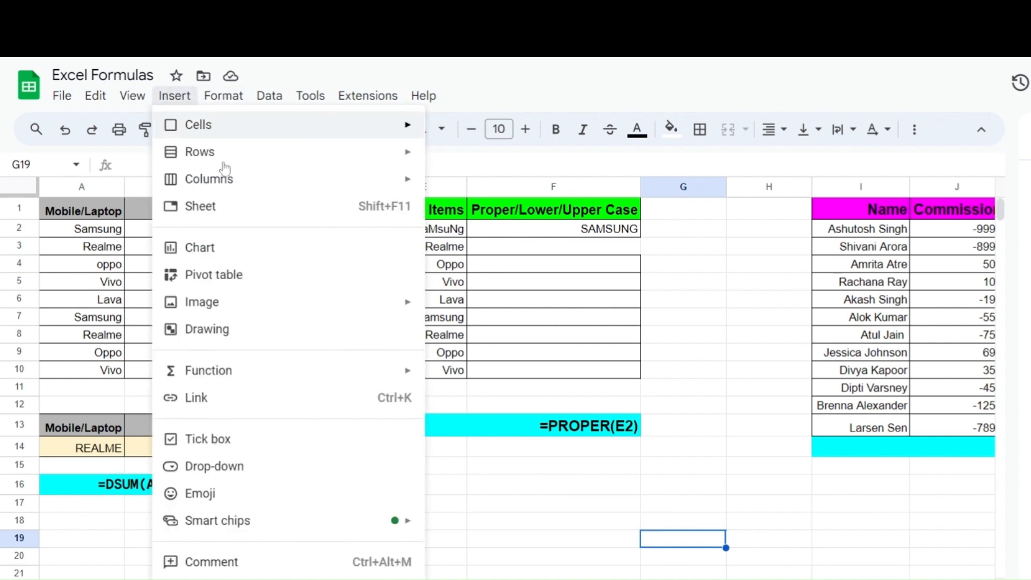
{"action": "left_click", "coordinate": [187, 279]}
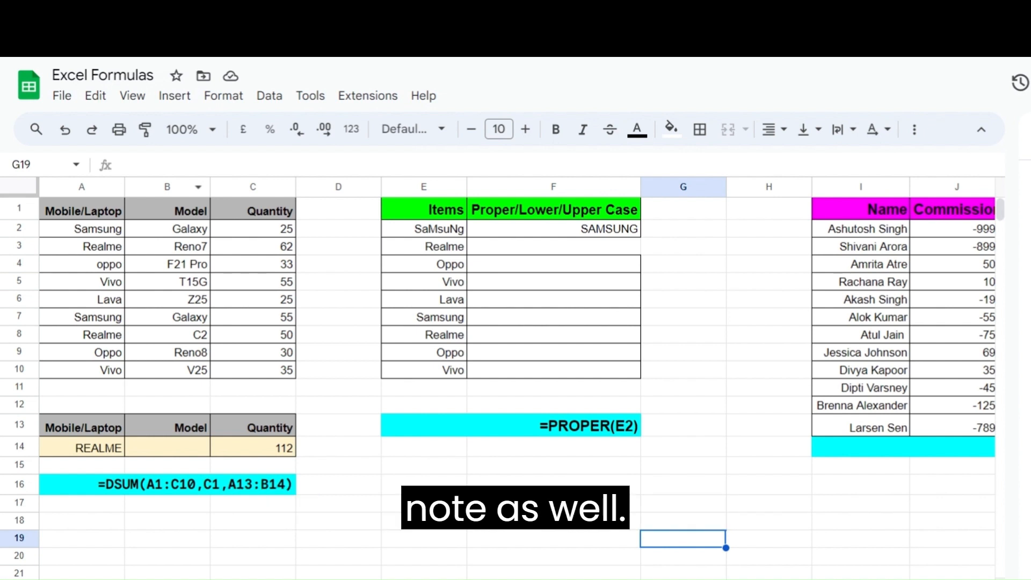
{"action": "left_click", "coordinate": [304, 339]}
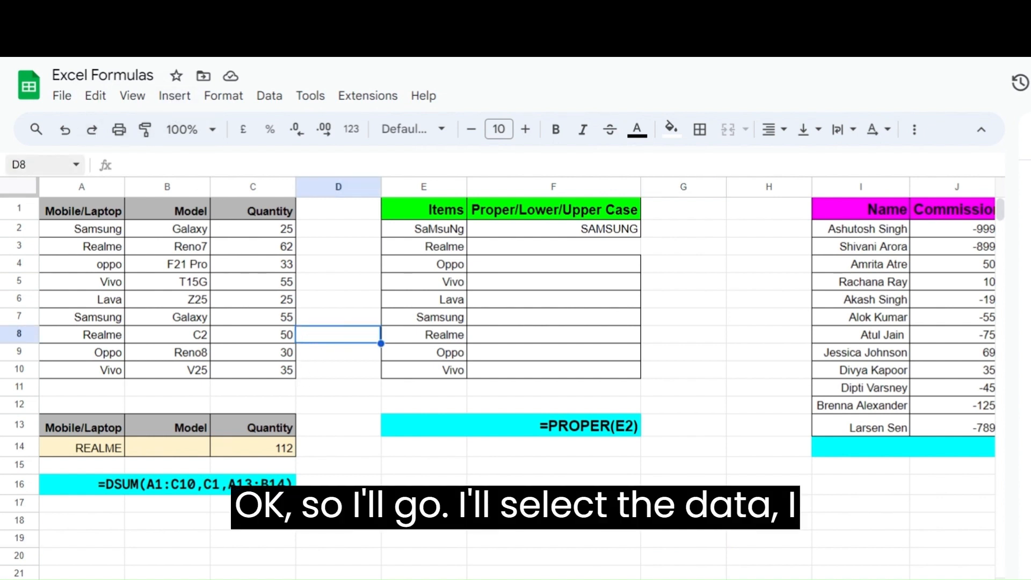
- Insert tick boxes in every cell of the sheet, and undo the insertion
{"action": "left_click", "coordinate": [21, 187]}
{"action": "left_click", "coordinate": [175, 96]}
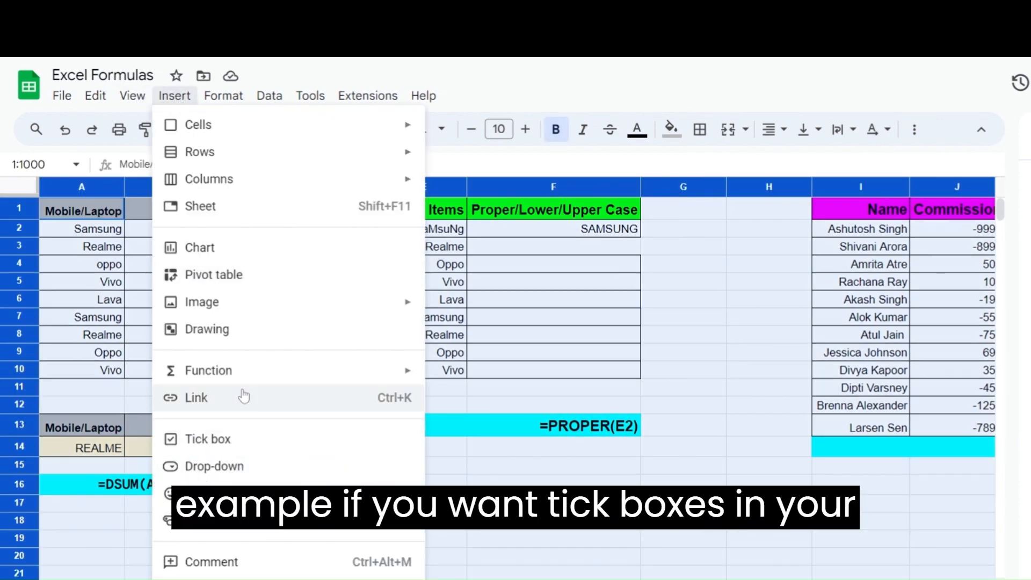
{"action": "left_click", "coordinate": [209, 442]}
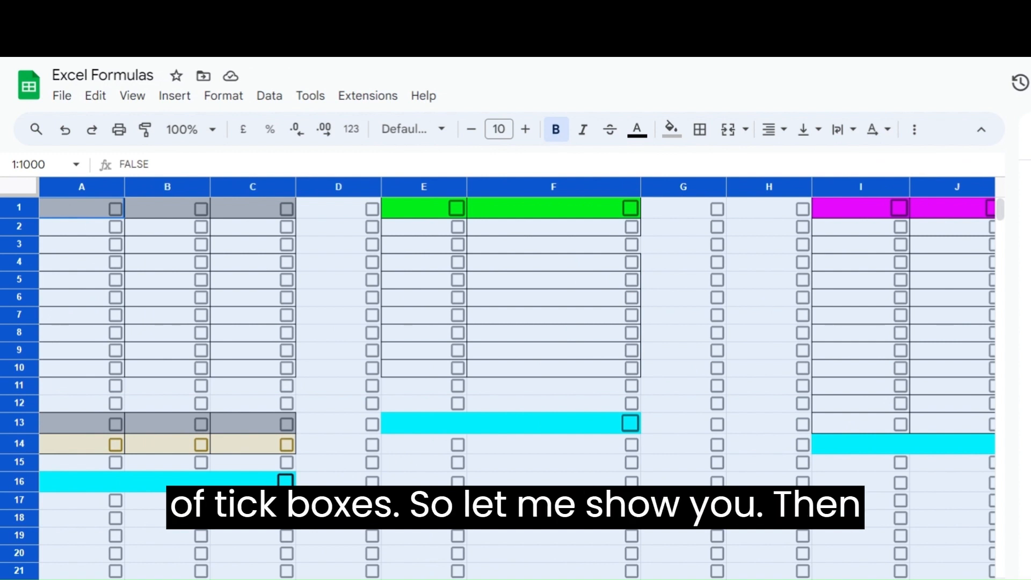
{"action": "key", "text": "ctrl+z"}
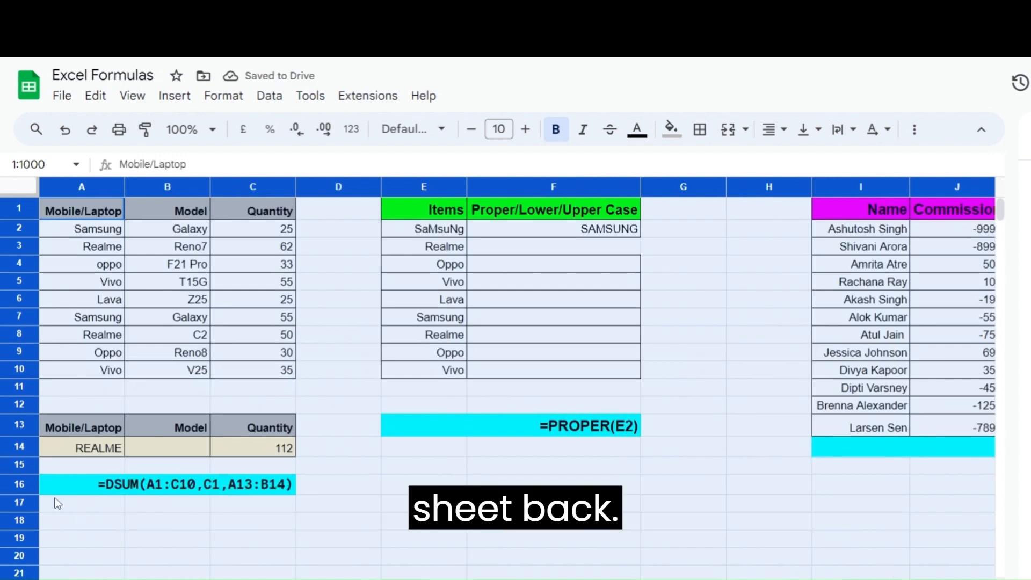
{"action": "left_click", "coordinate": [335, 250]}
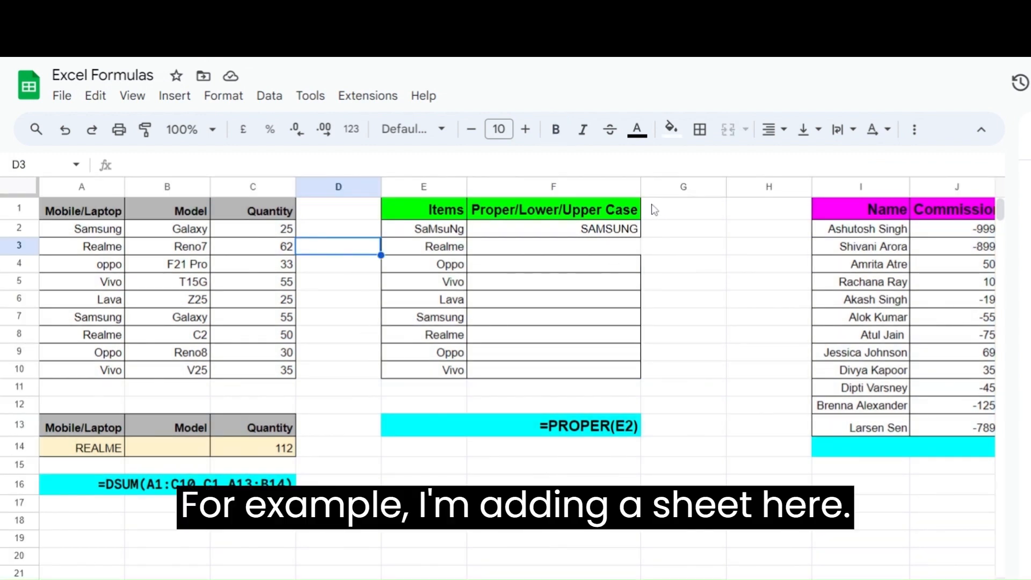
- Apply borders to all sides of the cells in G1:G10
{"action": "left_click_drag", "start_coordinate": [654, 210], "coordinate": [706, 378]}
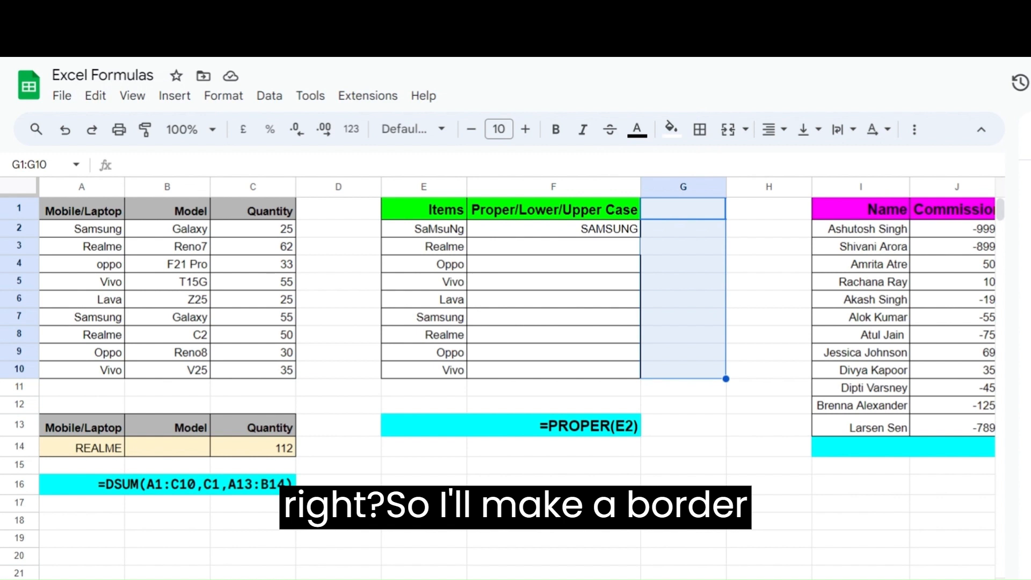
{"action": "left_click", "coordinate": [700, 129]}
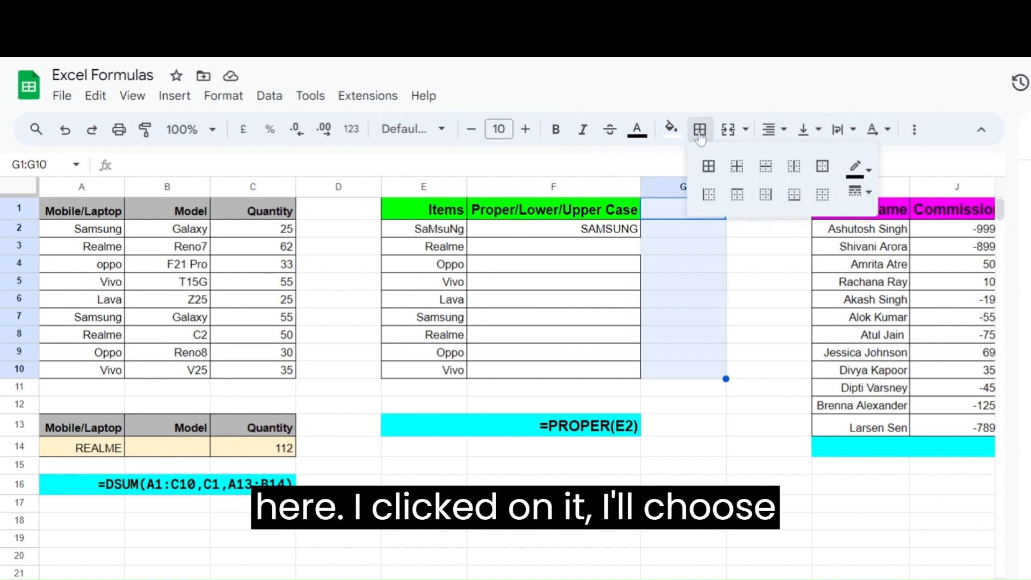
{"action": "left_click", "coordinate": [707, 168]}
{"action": "left_click", "coordinate": [697, 315]}
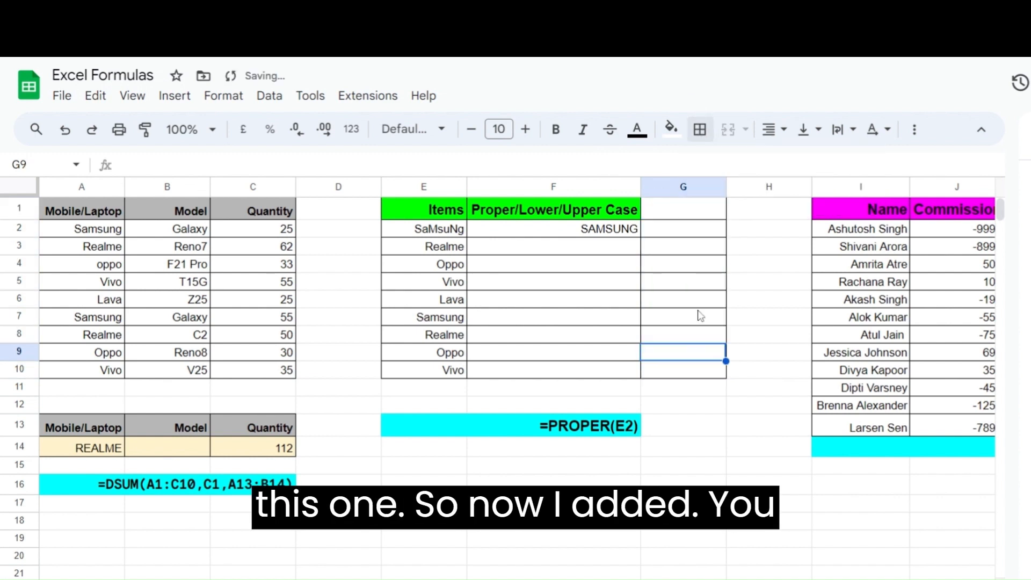
- Enter the heading Yes/No in cell G1
{"action": "left_click_drag", "start_coordinate": [667, 212], "coordinate": [696, 333]}
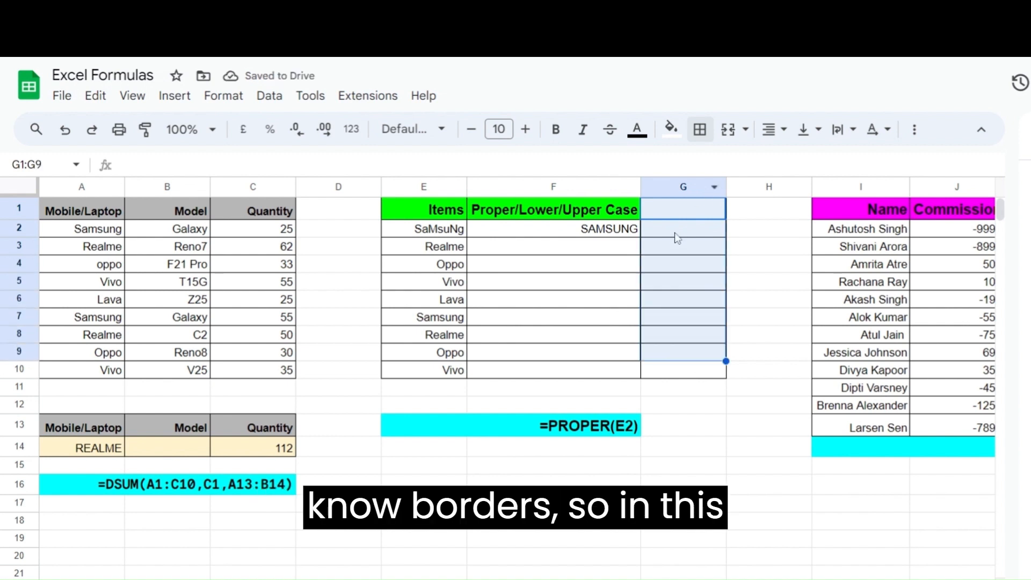
{"action": "left_click", "coordinate": [669, 213]}
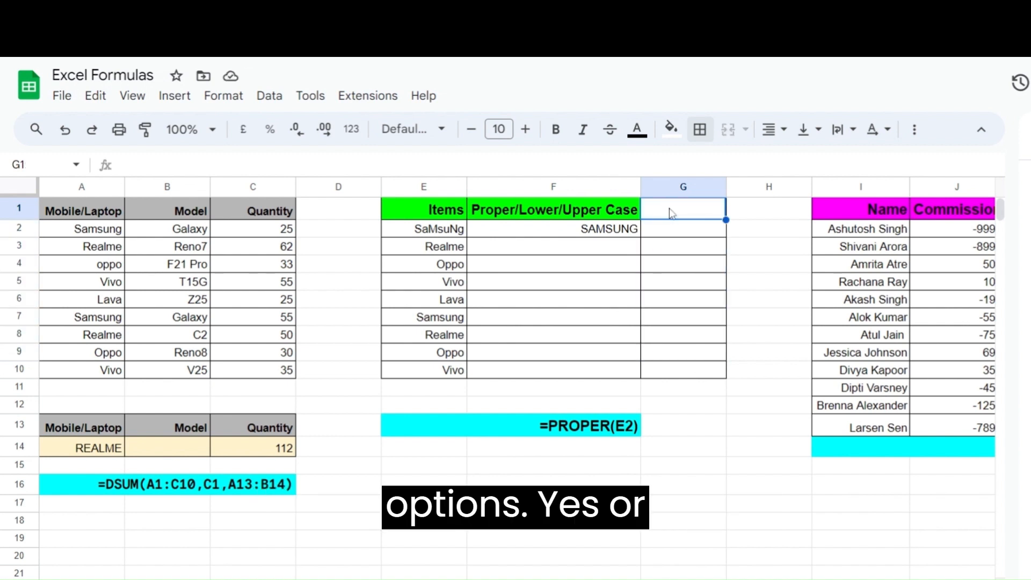
{"action": "type", "text": "Yes"}
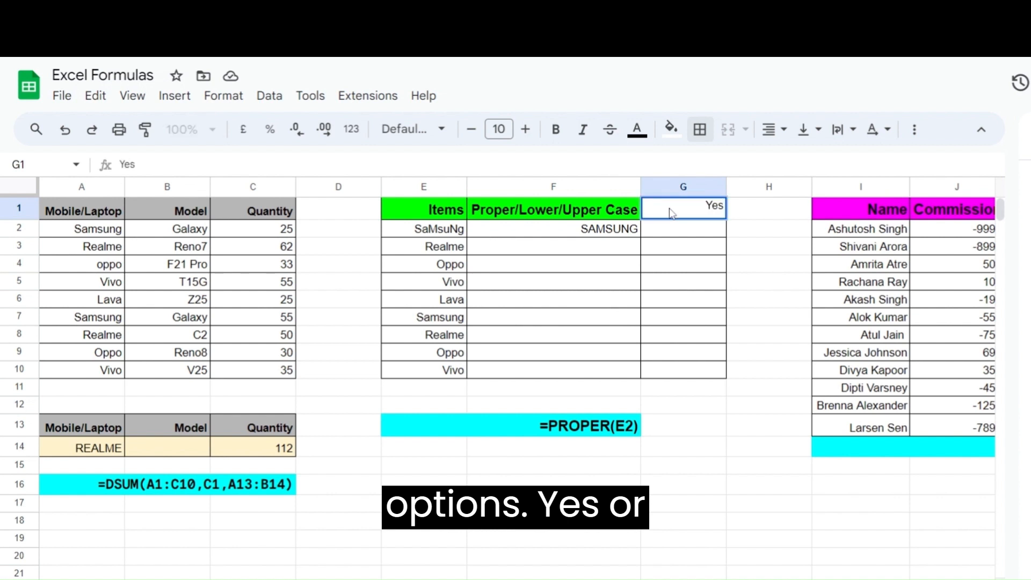
{"action": "type", "text": "/NO"}
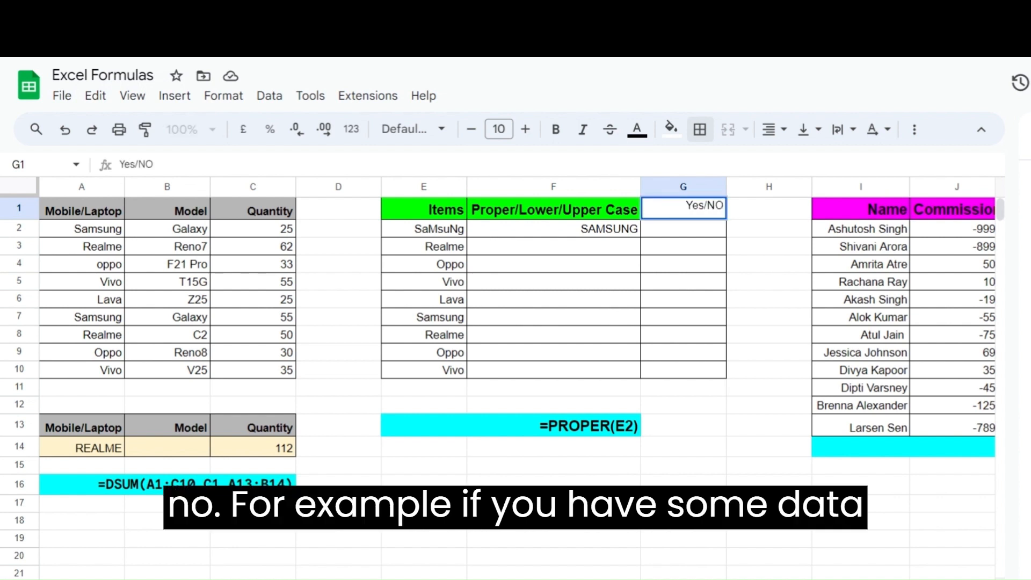
{"action": "key", "text": "BackSpace"}
{"action": "type", "text": "o"}
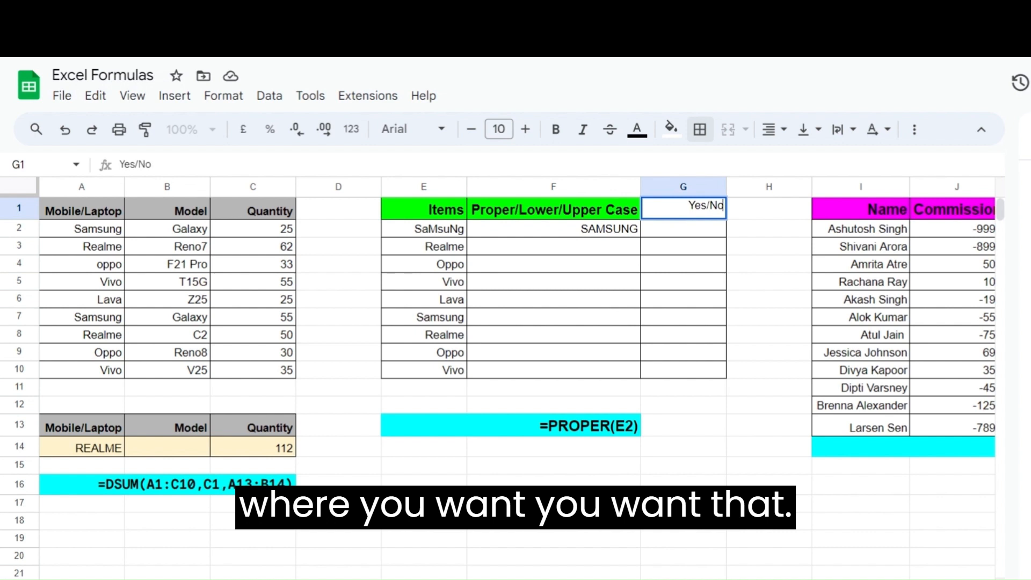
{"action": "key", "text": "Return"}
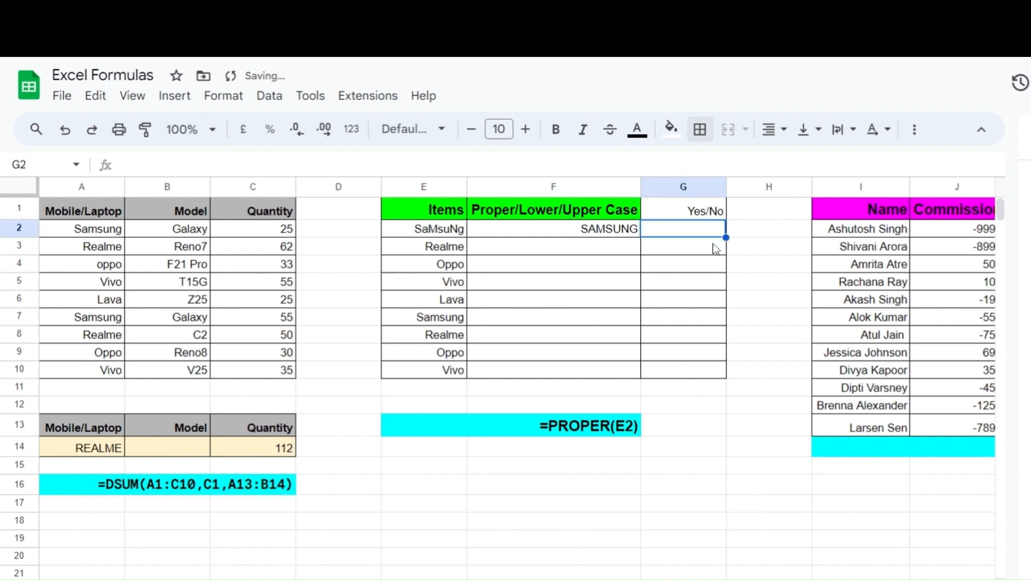
- Insert tick boxes in cells G2:G10 under the Yes/No heading
{"action": "left_click_drag", "start_coordinate": [695, 235], "coordinate": [701, 354]}
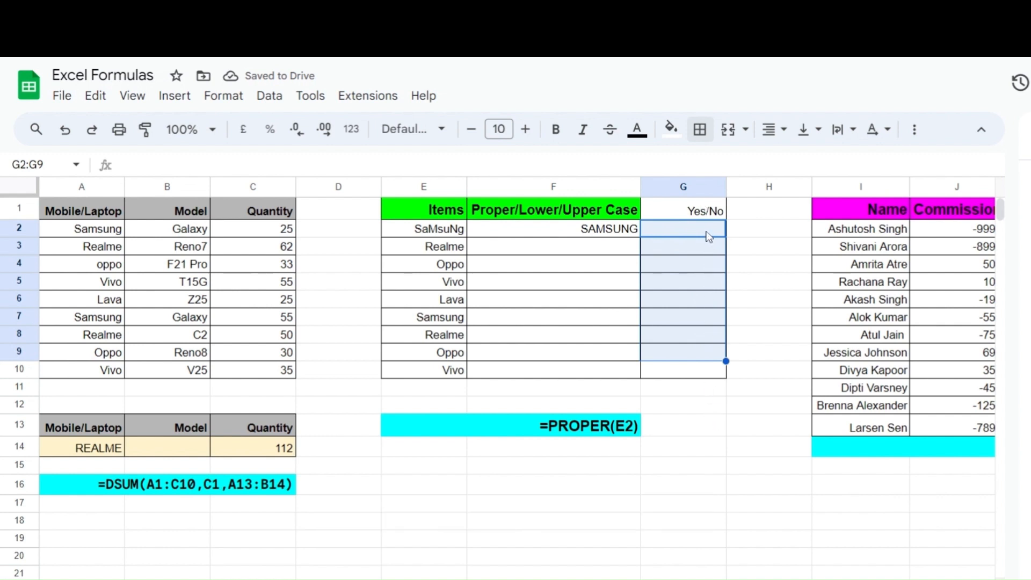
{"action": "left_click_drag", "start_coordinate": [709, 236], "coordinate": [706, 378]}
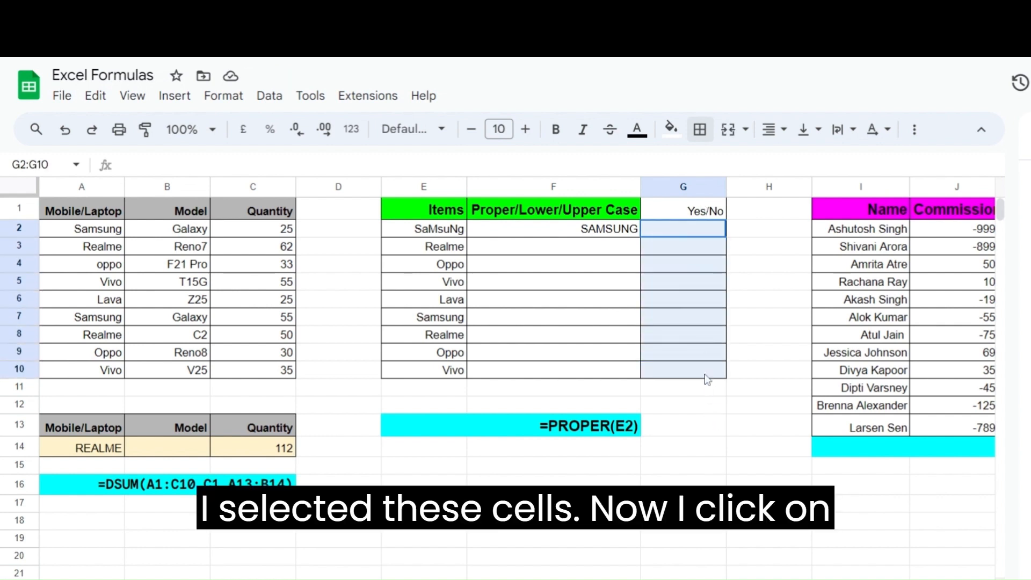
{"action": "left_click", "coordinate": [183, 98]}
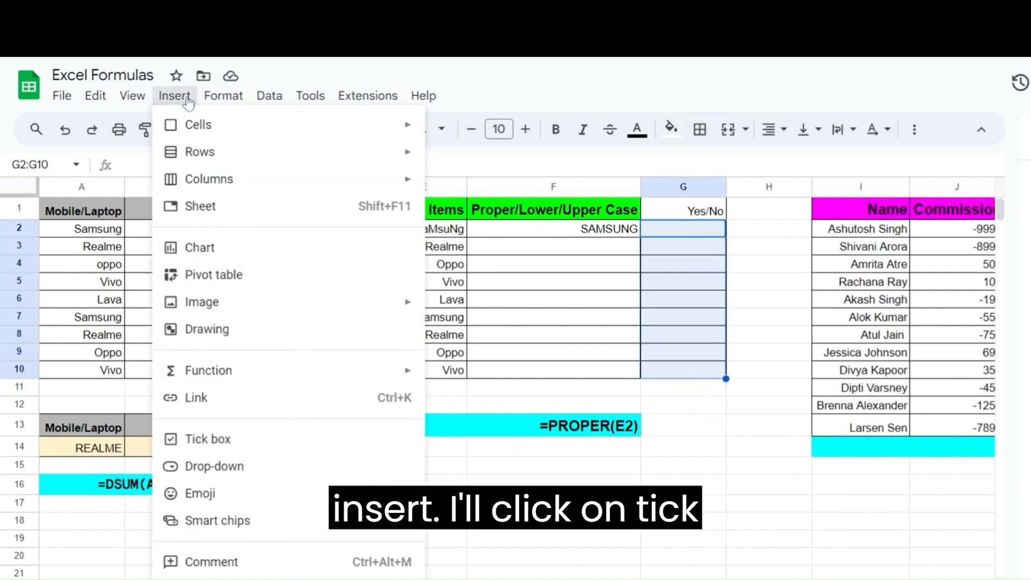
{"action": "left_click", "coordinate": [203, 440]}
{"action": "left_click", "coordinate": [666, 306]}
{"action": "left_click", "coordinate": [761, 272]}
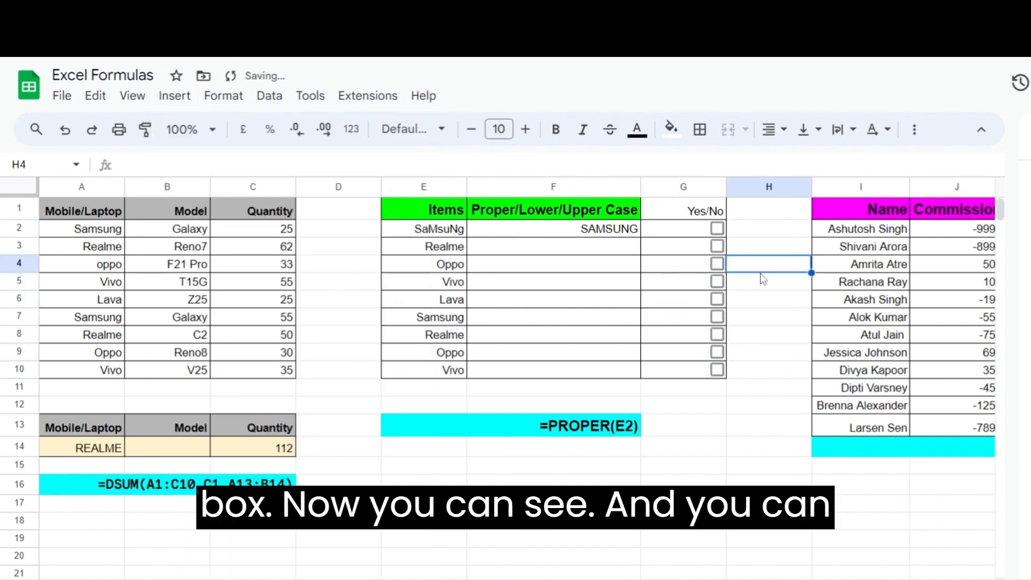
- Centre-align the whole of column G horizontally
{"action": "left_click", "coordinate": [677, 187]}
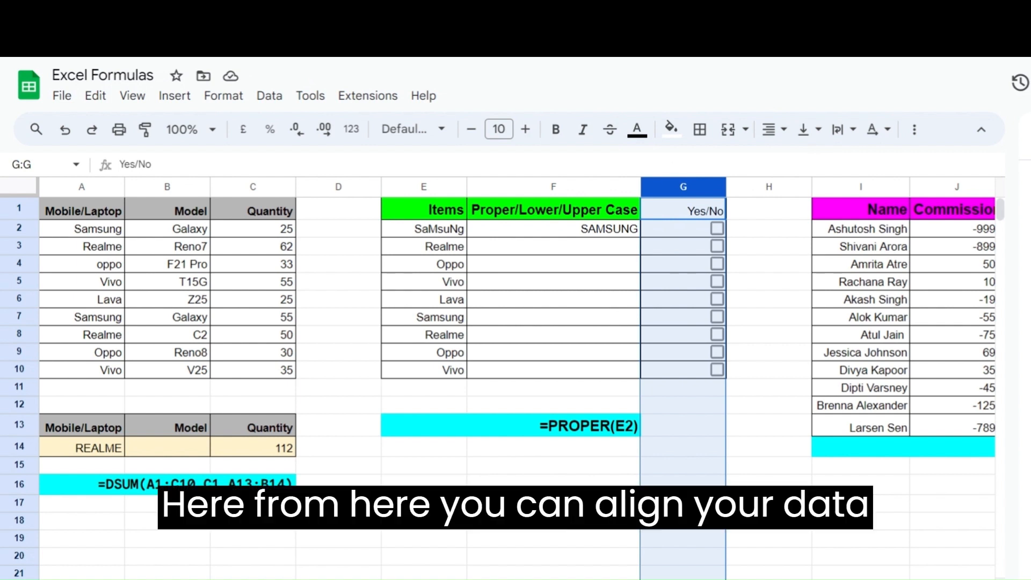
{"action": "left_click", "coordinate": [774, 129]}
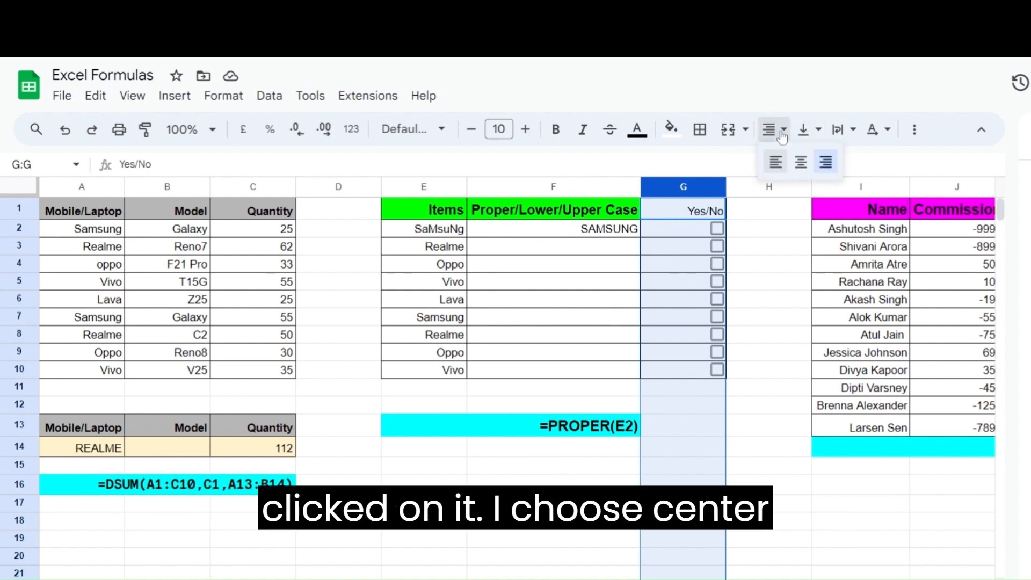
{"action": "left_click", "coordinate": [801, 162]}
{"action": "left_click", "coordinate": [785, 269]}
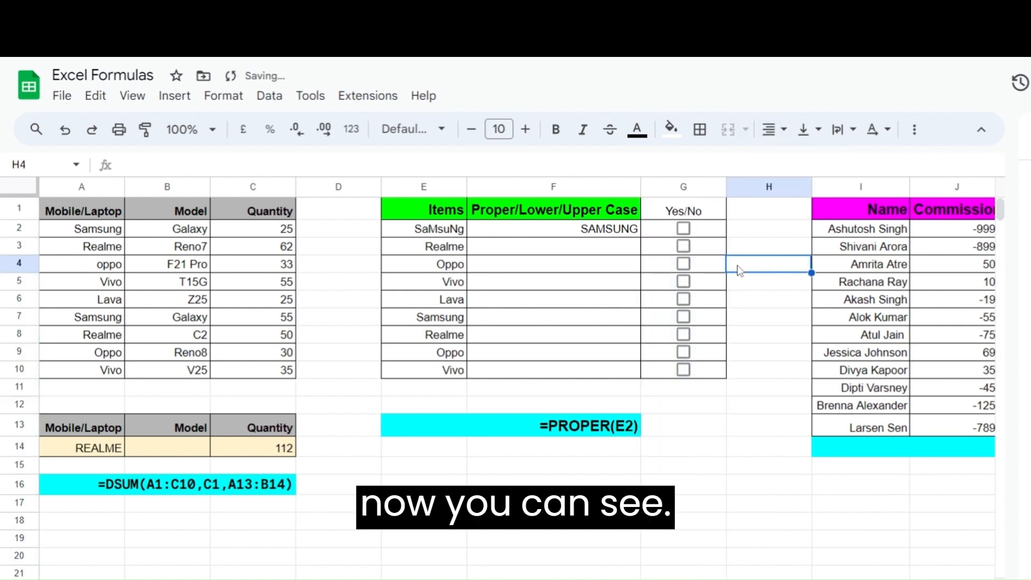
- Tick the boxes in G2 to G5, and clear all four again
{"action": "left_click", "coordinate": [683, 228]}
{"action": "left_click", "coordinate": [683, 246]}
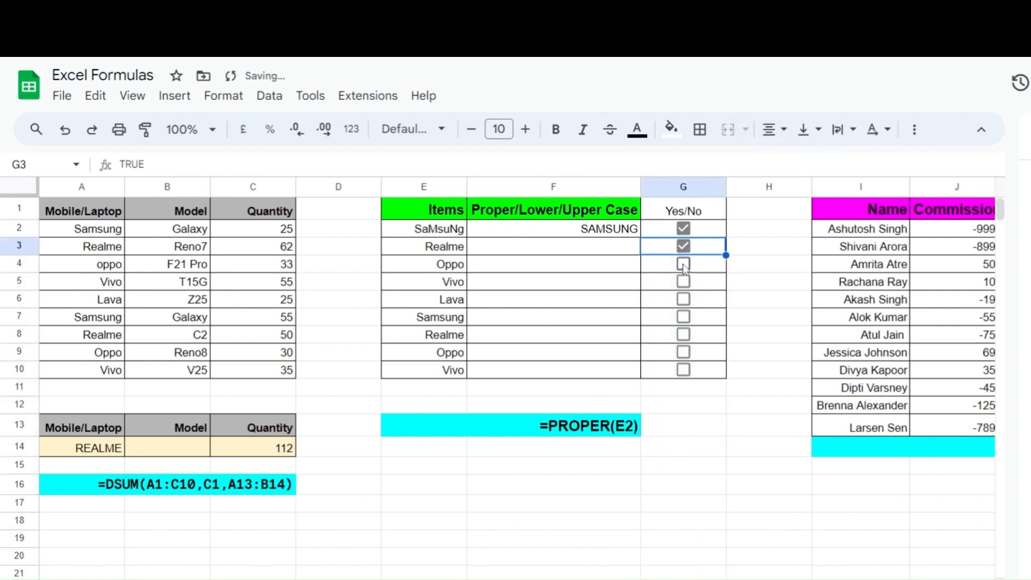
{"action": "left_click", "coordinate": [683, 263]}
{"action": "left_click", "coordinate": [683, 281]}
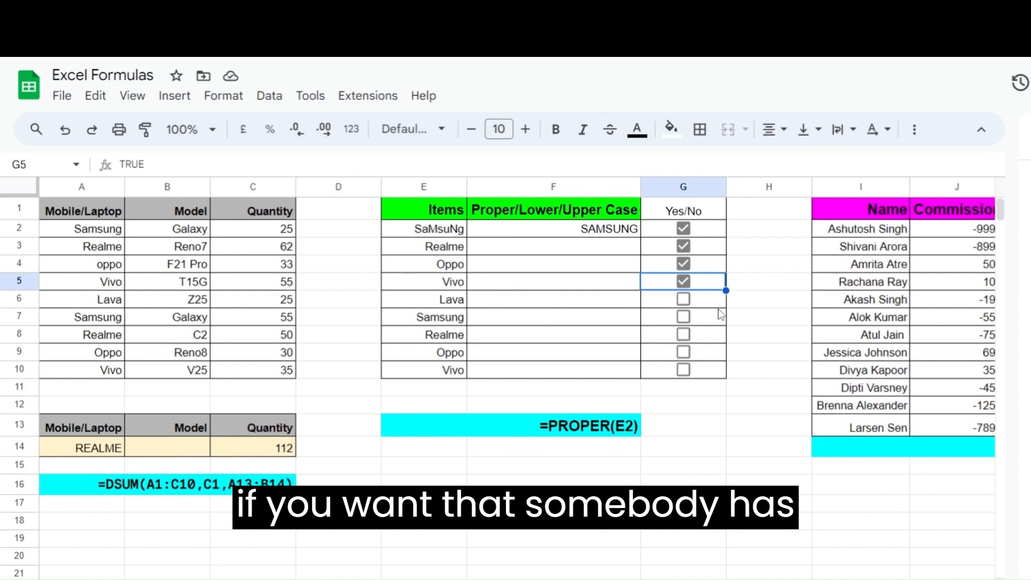
{"action": "left_click", "coordinate": [683, 228]}
{"action": "left_click", "coordinate": [683, 246]}
{"action": "left_click", "coordinate": [685, 282]}
{"action": "left_click", "coordinate": [683, 264]}
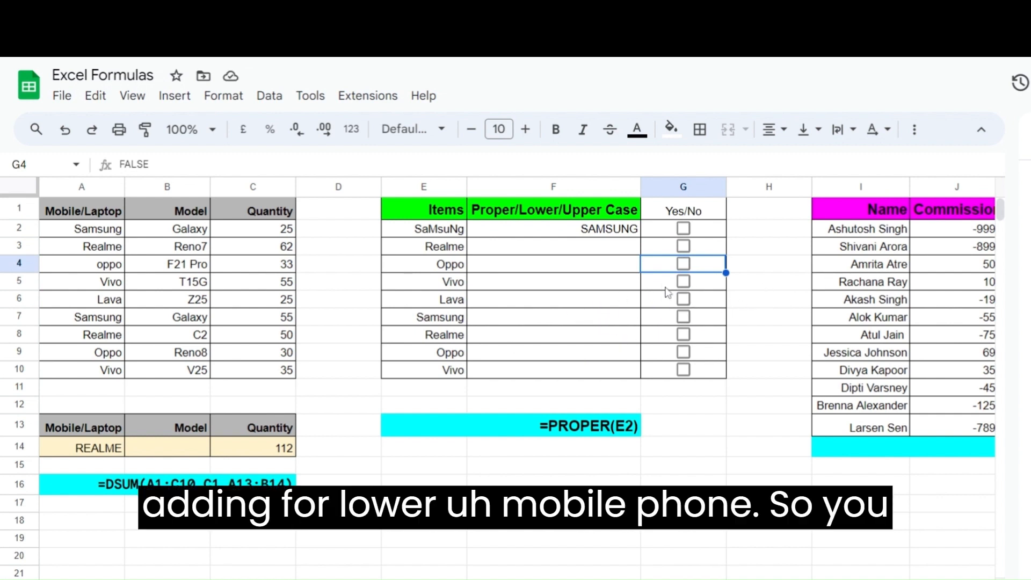
{"action": "left_click", "coordinate": [682, 299]}
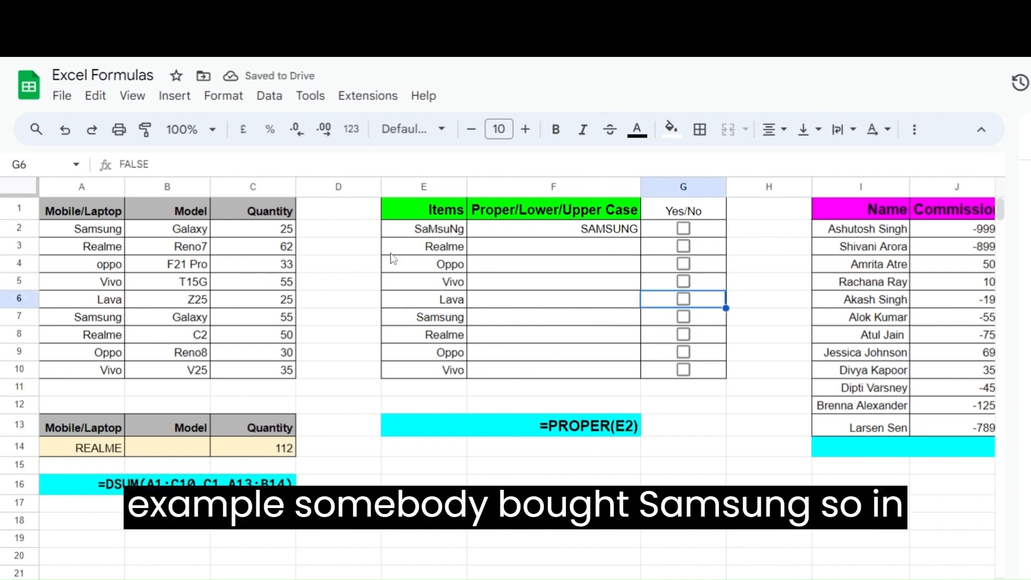
- Tick the boxes in G2, G3 and G4 as a sold-item example, and clear them
{"action": "left_click", "coordinate": [683, 230]}
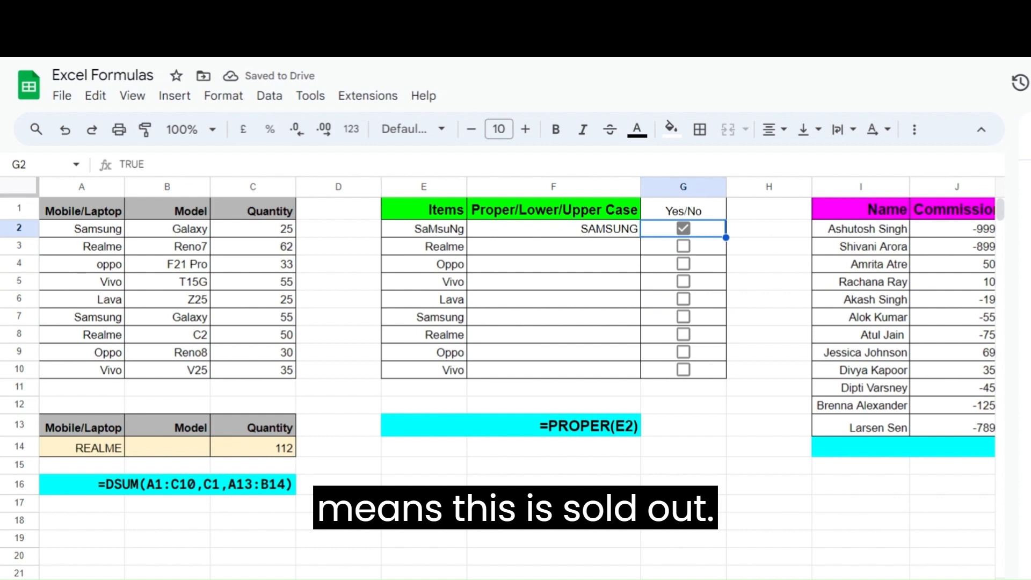
{"action": "left_click", "coordinate": [684, 247]}
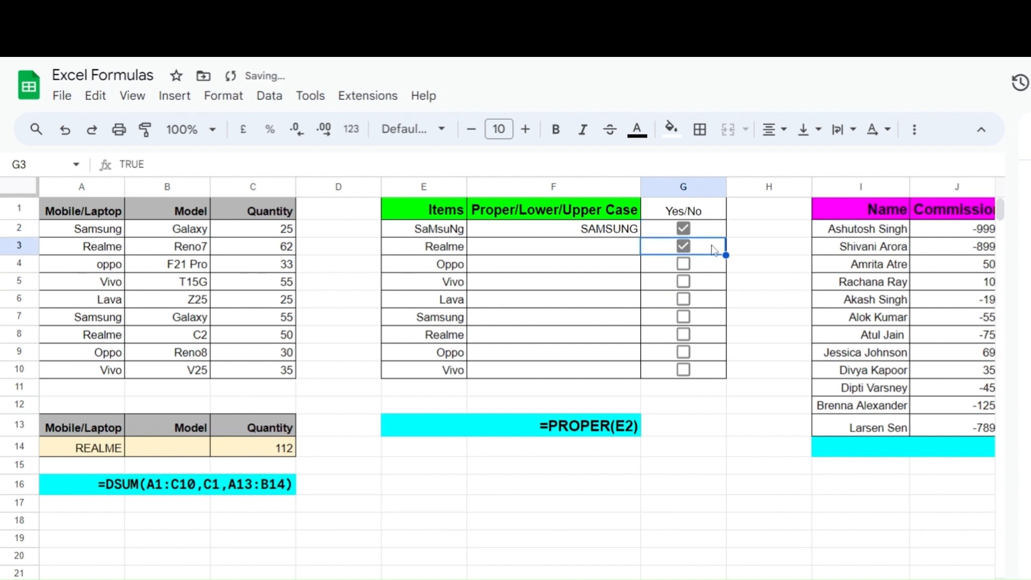
{"action": "left_click", "coordinate": [684, 263]}
{"action": "left_click", "coordinate": [684, 246]}
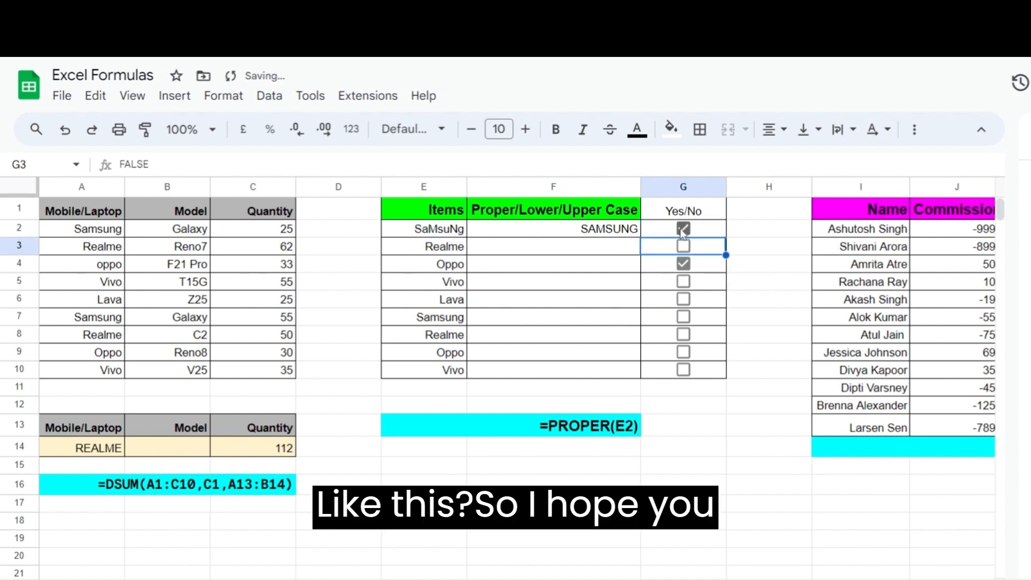
{"action": "left_click", "coordinate": [682, 229]}
{"action": "left_click", "coordinate": [683, 263]}
- Tick the boxes in G6 and G7, leaving the one in G5 cleared
{"action": "left_click", "coordinate": [683, 281]}
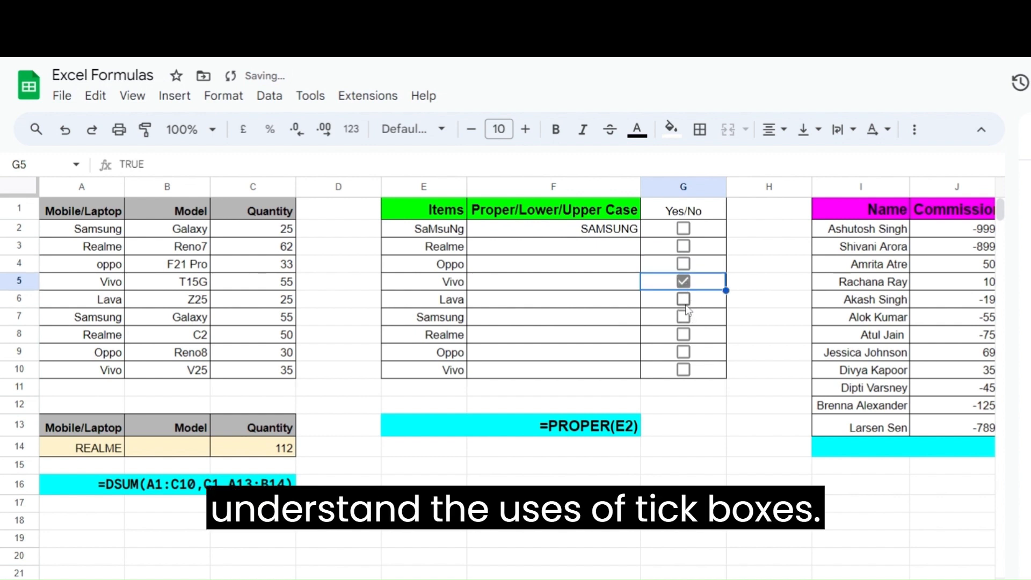
{"action": "left_click", "coordinate": [683, 299]}
{"action": "left_click", "coordinate": [683, 282]}
{"action": "left_click", "coordinate": [684, 317]}
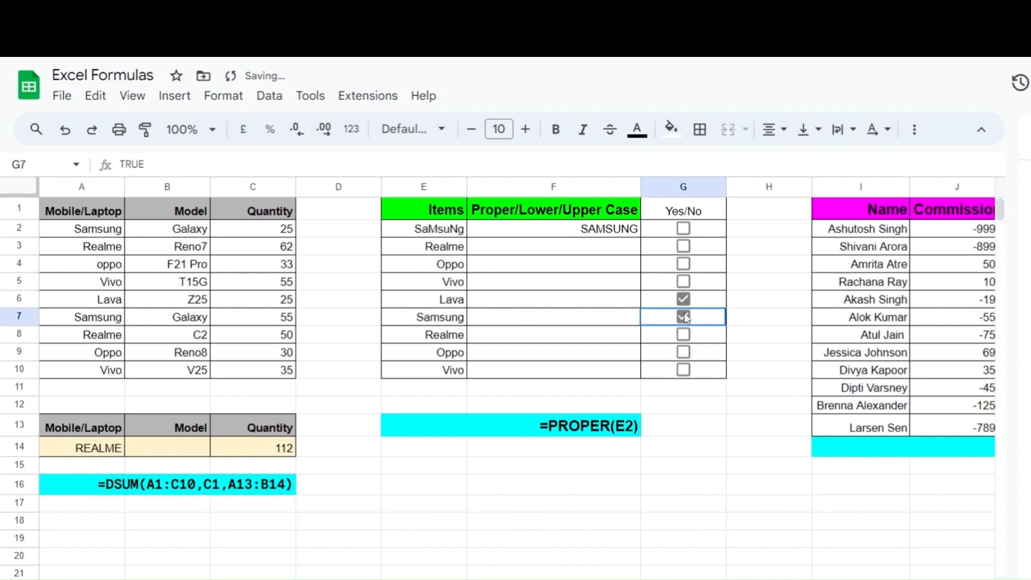
{"action": "left_click", "coordinate": [776, 266]}
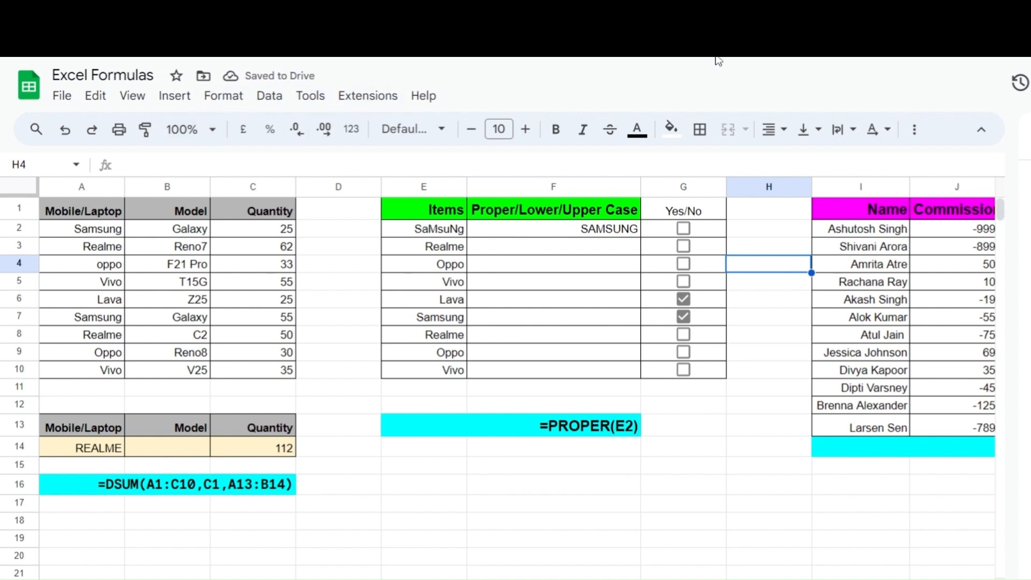
- Insert drop-downs in every cell of the sheet
{"action": "left_click", "coordinate": [19, 188]}
{"action": "left_click", "coordinate": [175, 95]}
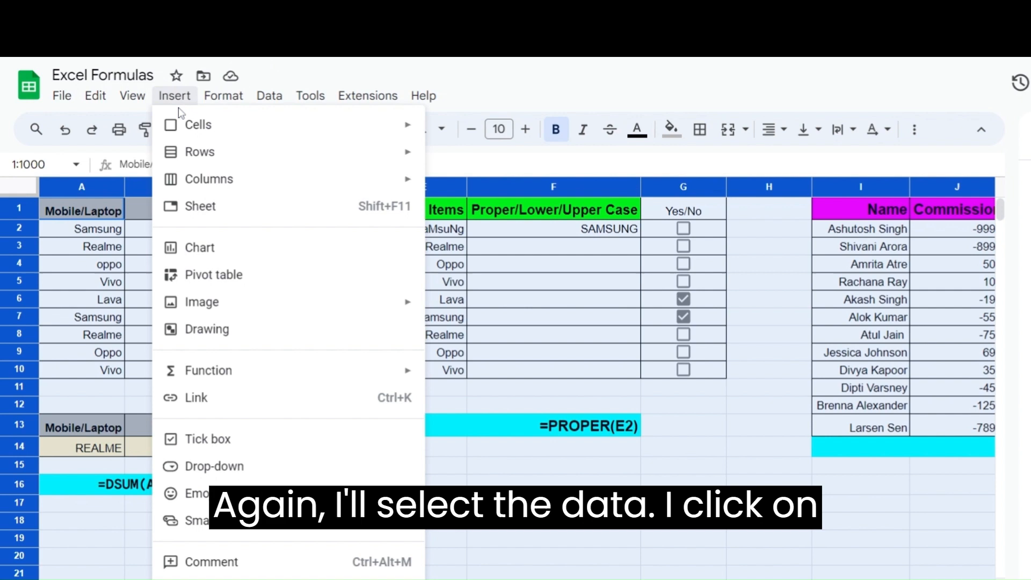
{"action": "left_click", "coordinate": [204, 466]}
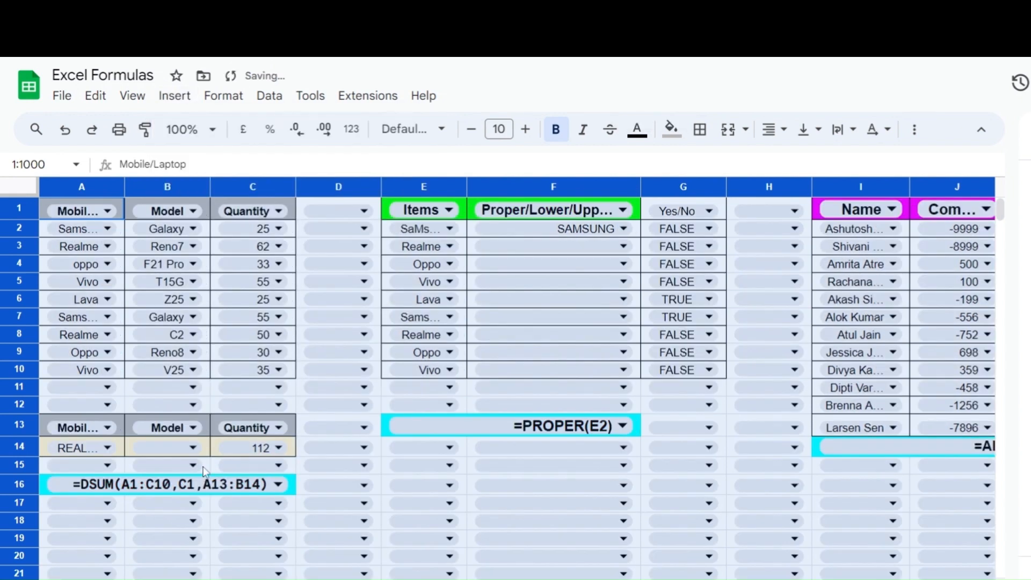
- Review the drop-down choices in F2 and G11, and undo the drop-down insertion
{"action": "left_click", "coordinate": [623, 229]}
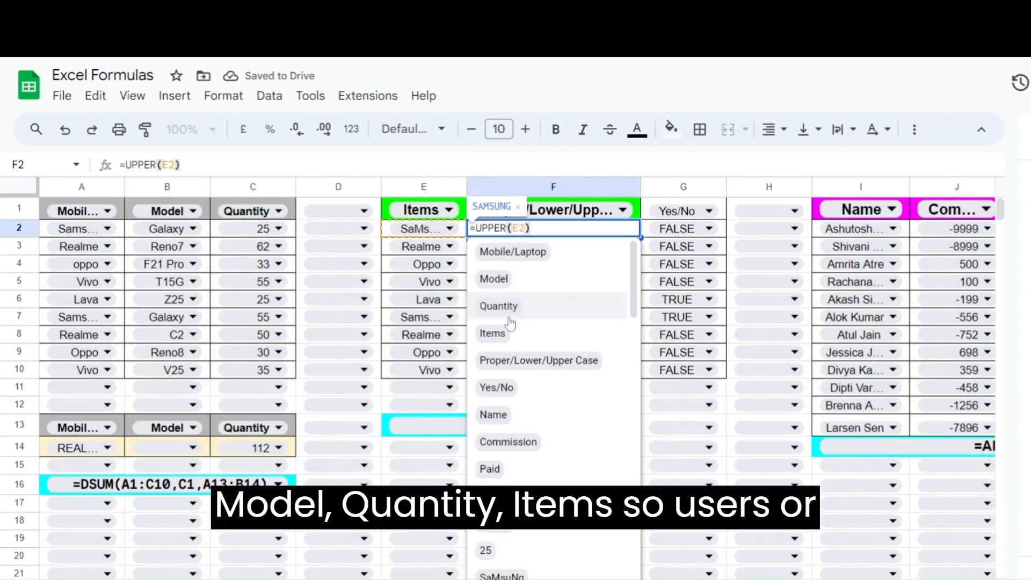
{"action": "left_click", "coordinate": [669, 387]}
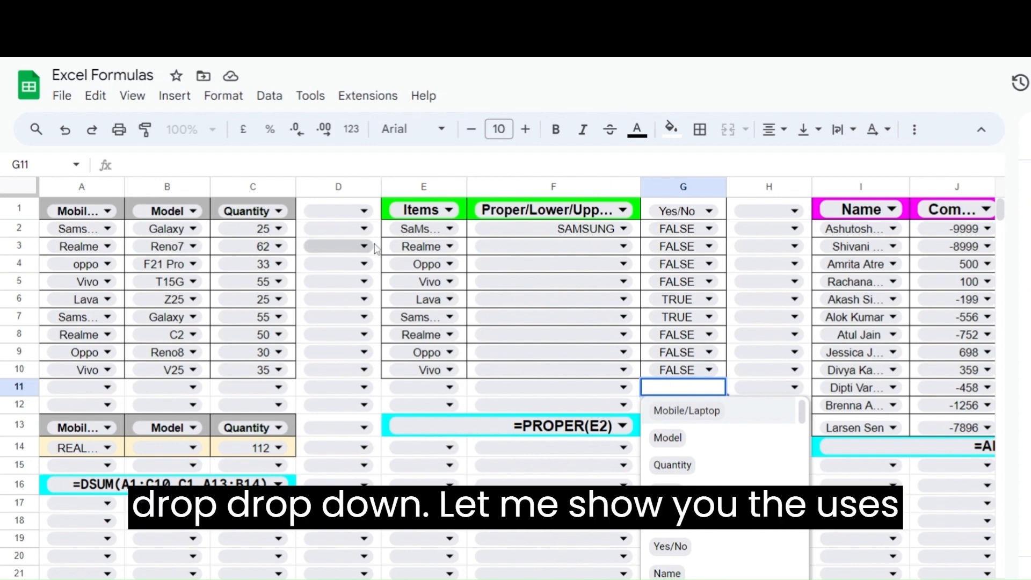
{"action": "key", "text": "Escape"}
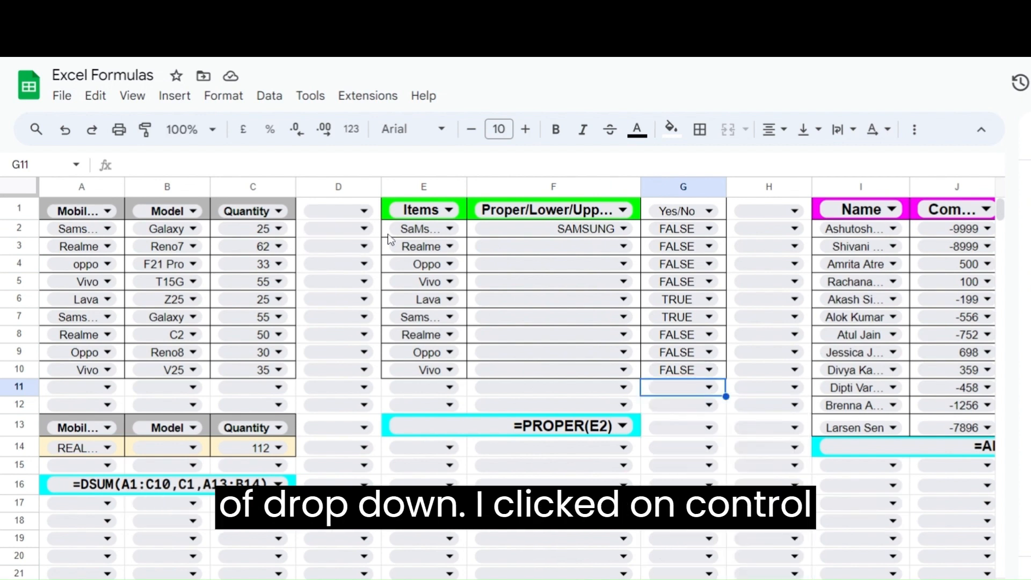
{"action": "key", "text": "ctrl+z"}
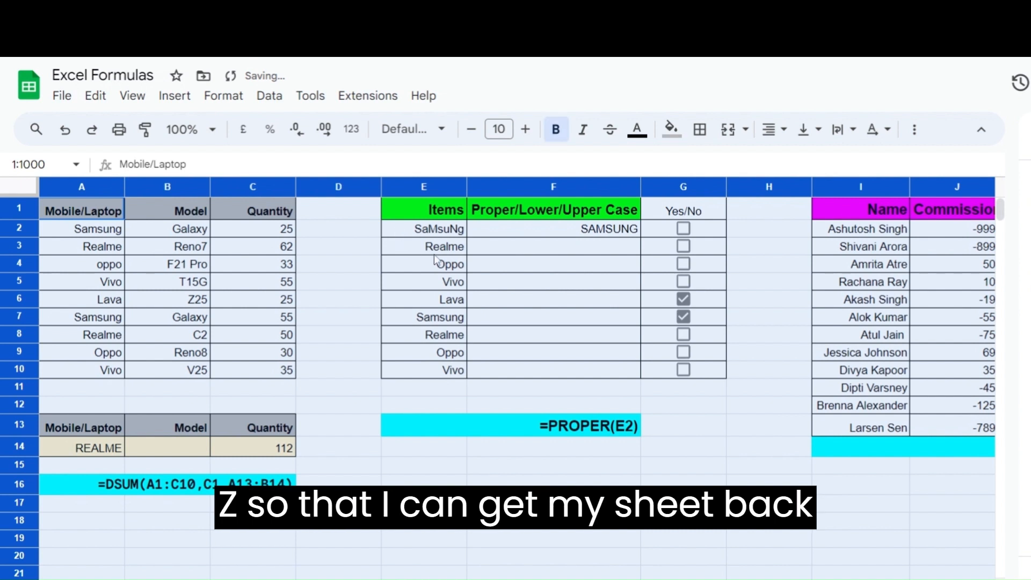
{"action": "left_click", "coordinate": [493, 257]}
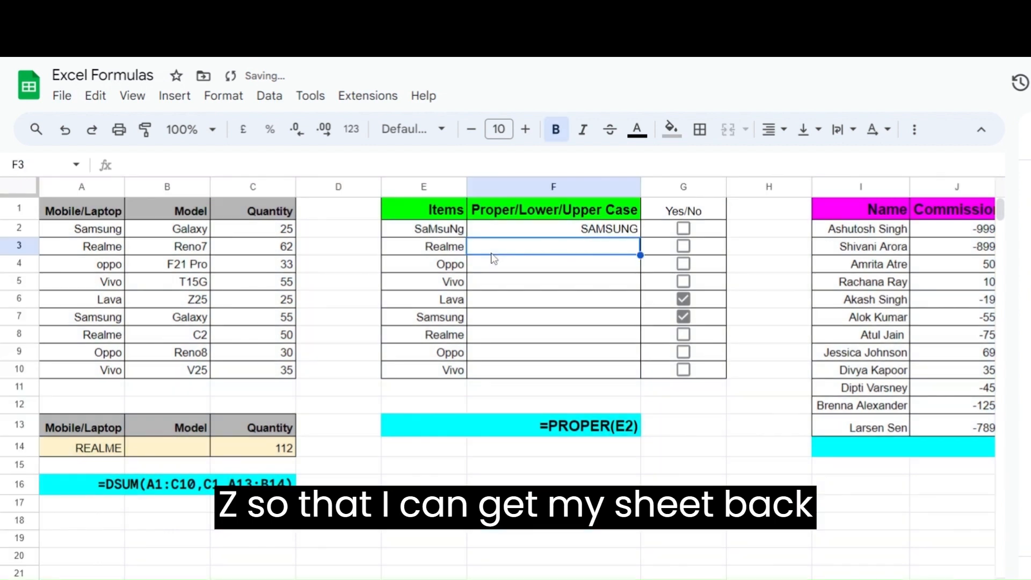
{"action": "left_click", "coordinate": [559, 334]}
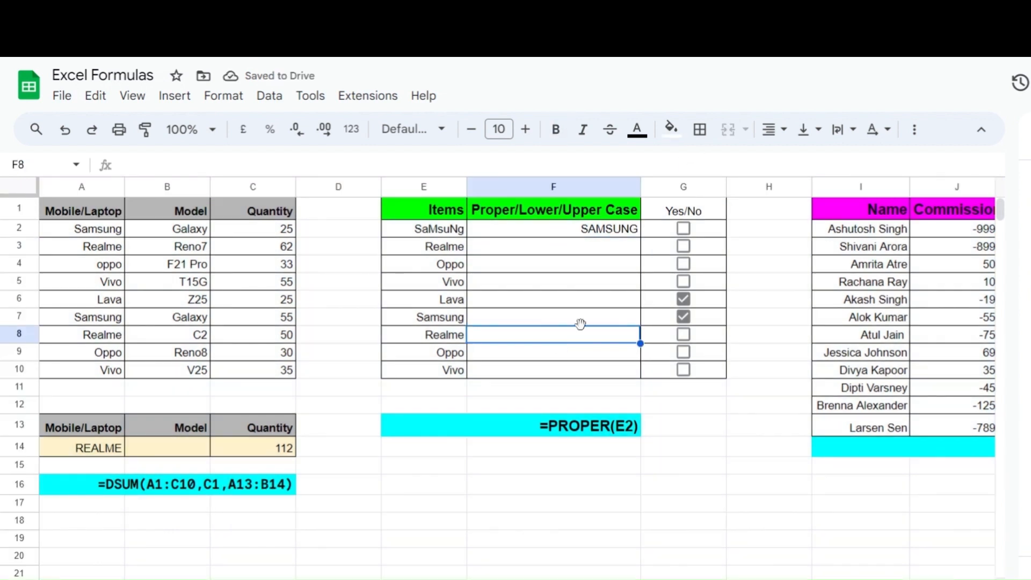
{"action": "left_click", "coordinate": [203, 233]}
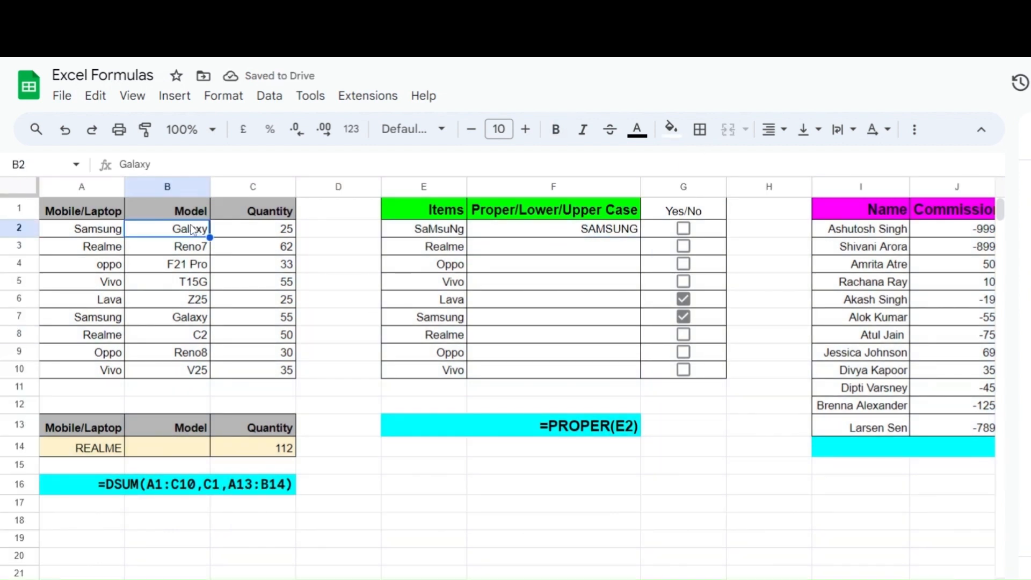
- Insert a drop-down in cell A2 of the Mobile/Laptop column
{"action": "left_click", "coordinate": [110, 234]}
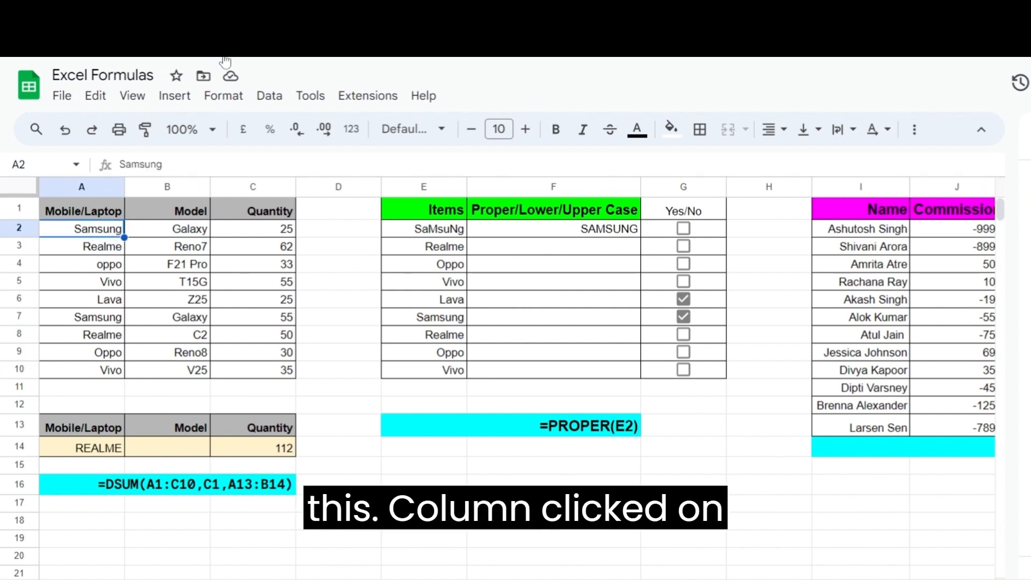
{"action": "left_click", "coordinate": [170, 98]}
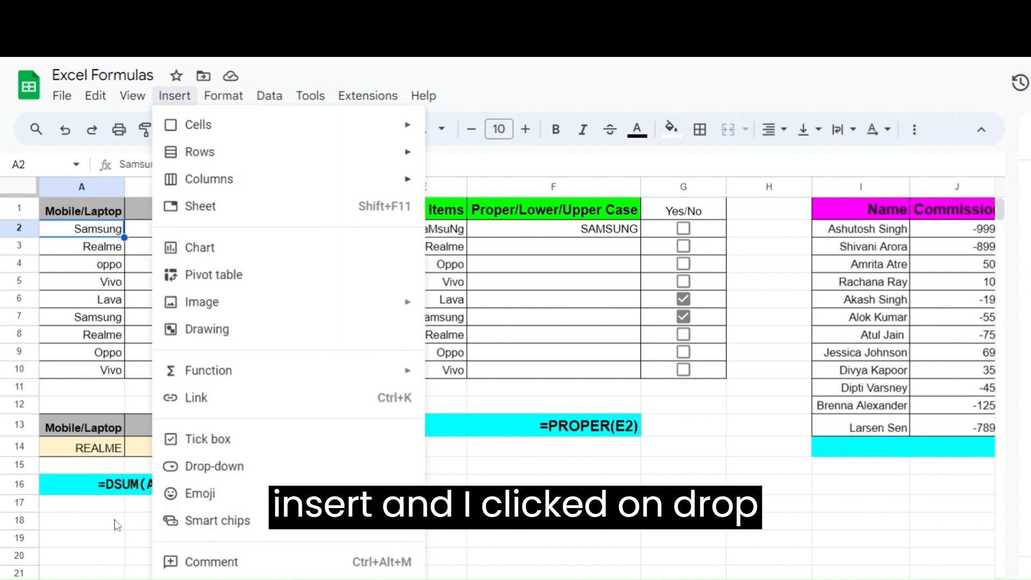
{"action": "left_click", "coordinate": [204, 467]}
{"action": "left_click", "coordinate": [139, 292]}
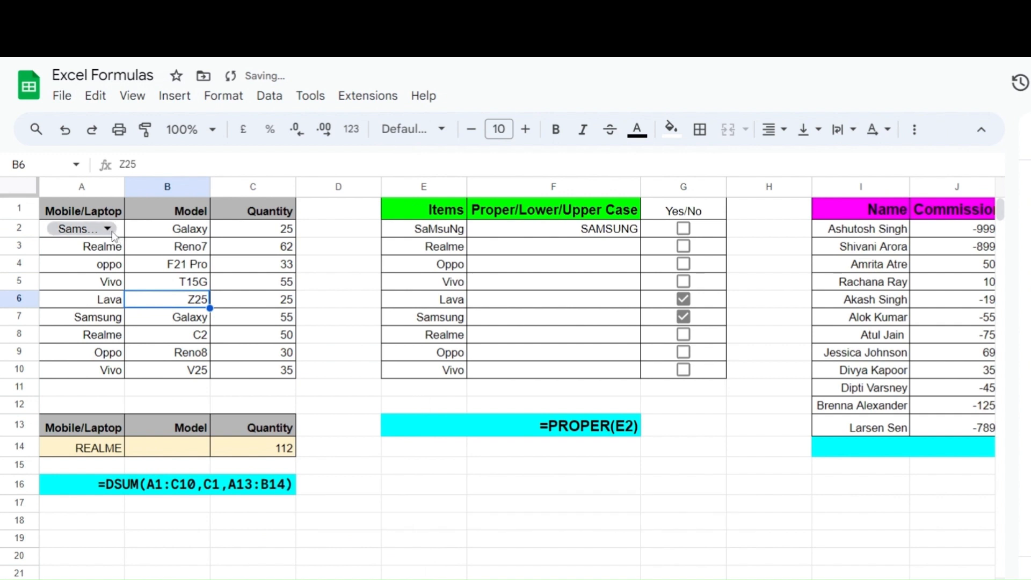
- Review the choices and the edit option of the A2 drop-down, and undo its insertion
{"action": "left_click", "coordinate": [112, 231]}
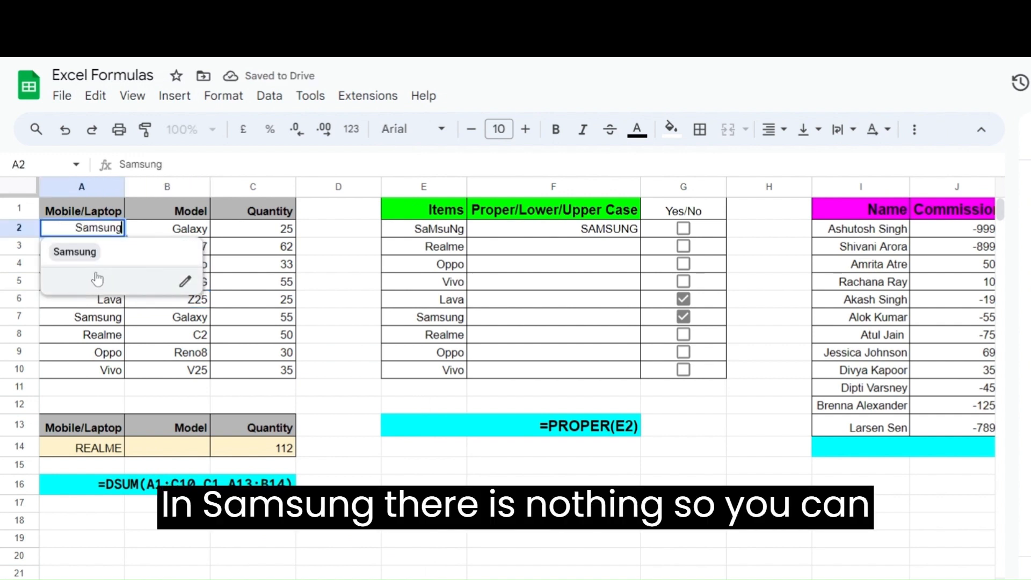
{"action": "left_click", "coordinate": [184, 284]}
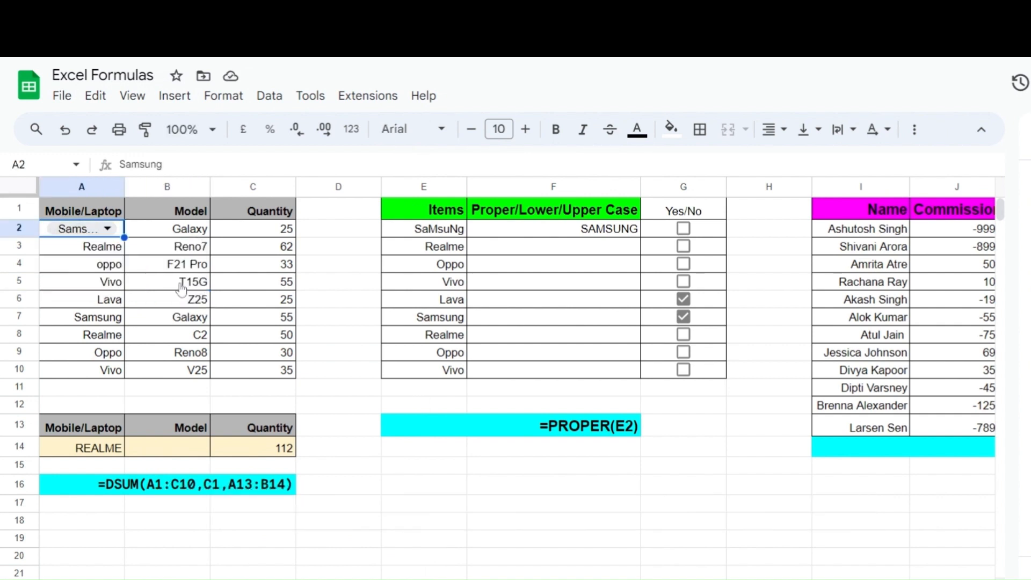
{"action": "left_click", "coordinate": [111, 234]}
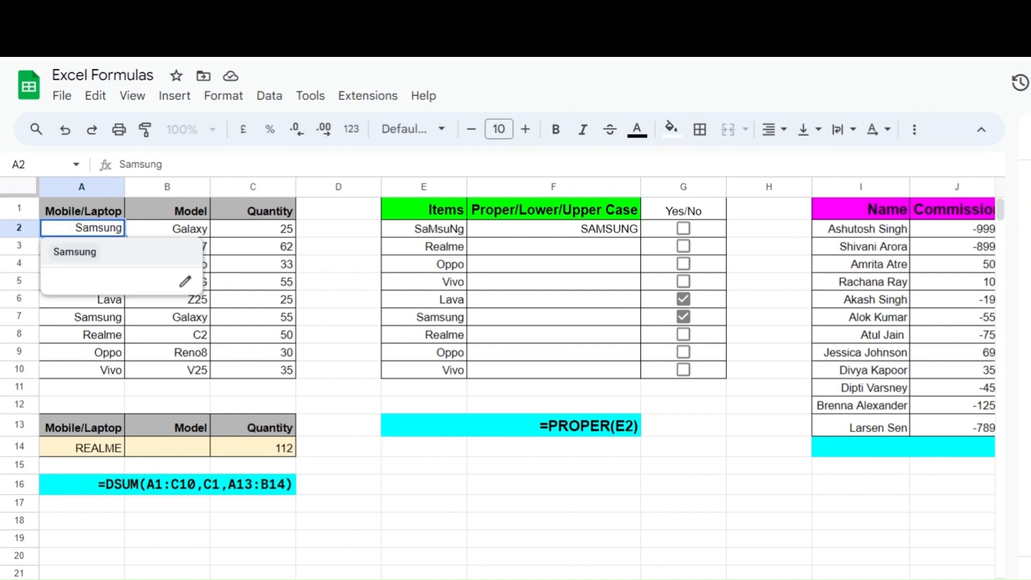
{"action": "left_click", "coordinate": [187, 284]}
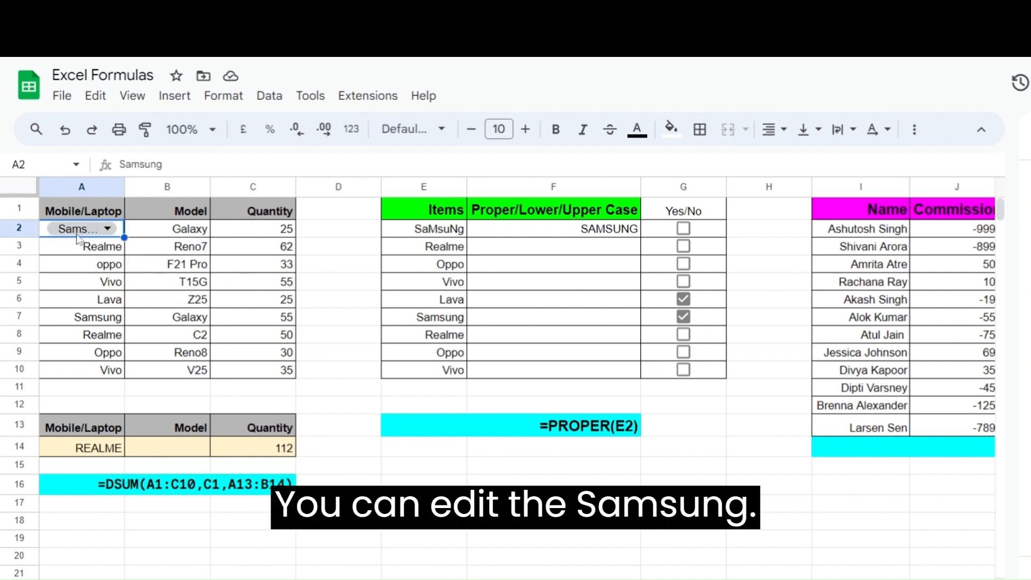
{"action": "left_click", "coordinate": [104, 235]}
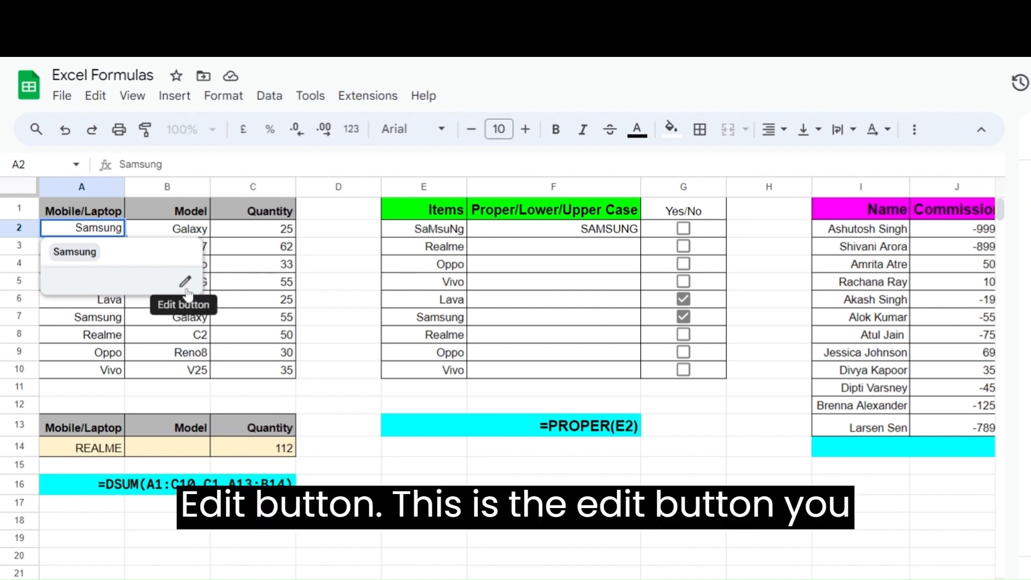
{"action": "left_click", "coordinate": [240, 255]}
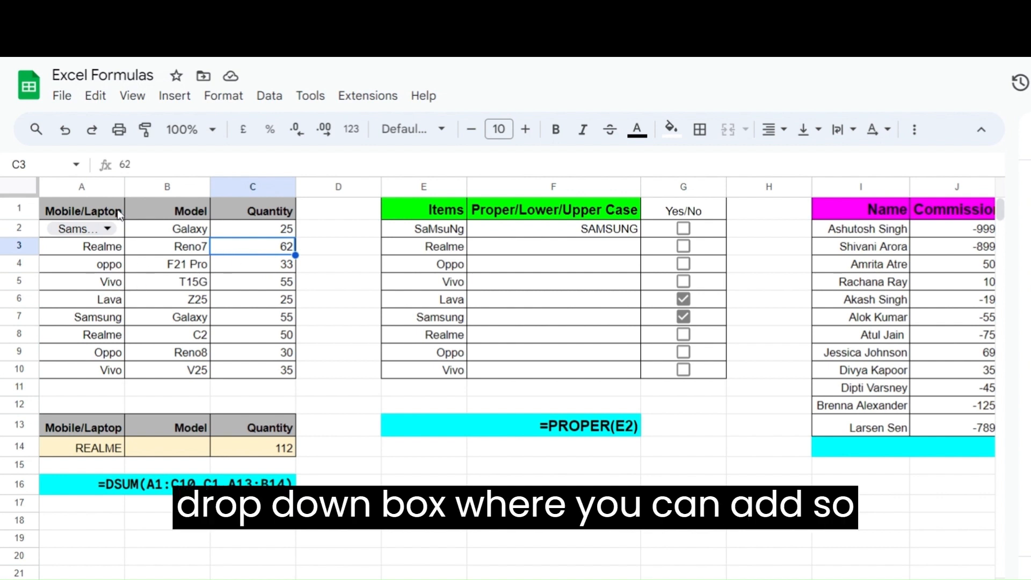
{"action": "left_click", "coordinate": [115, 226]}
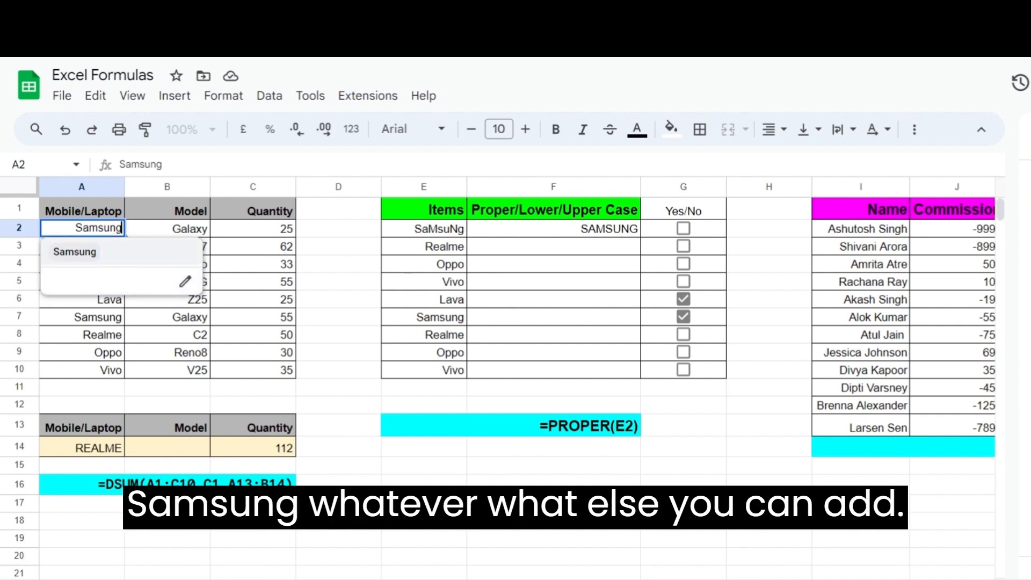
{"action": "left_click", "coordinate": [229, 282]}
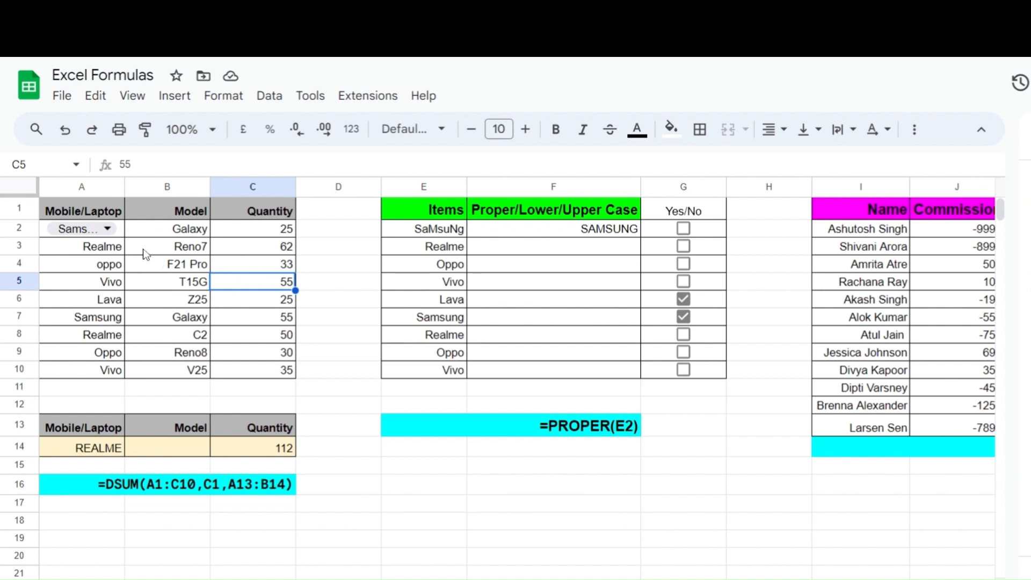
{"action": "key", "text": "ctrl+z"}
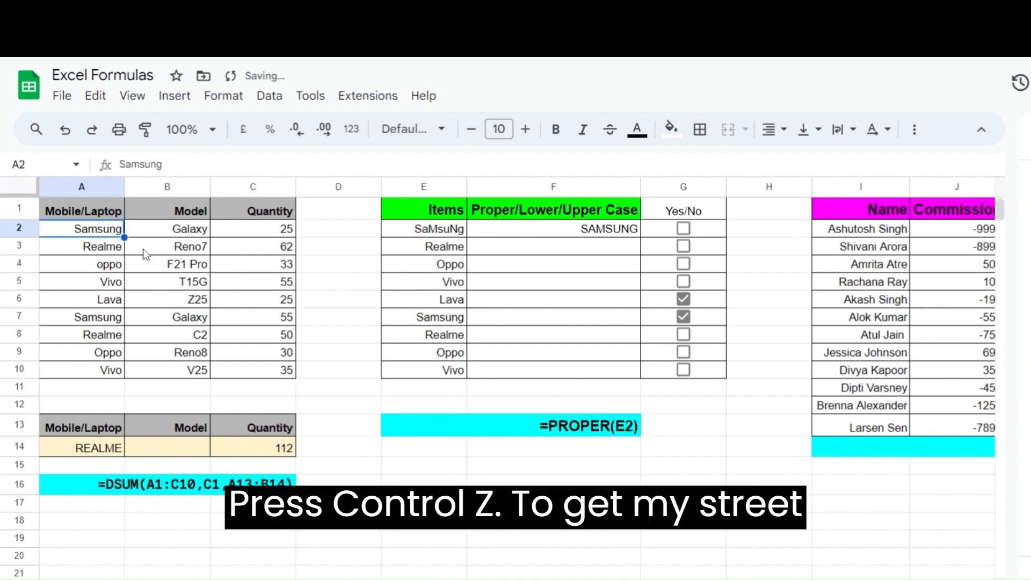
{"action": "left_click", "coordinate": [155, 265]}
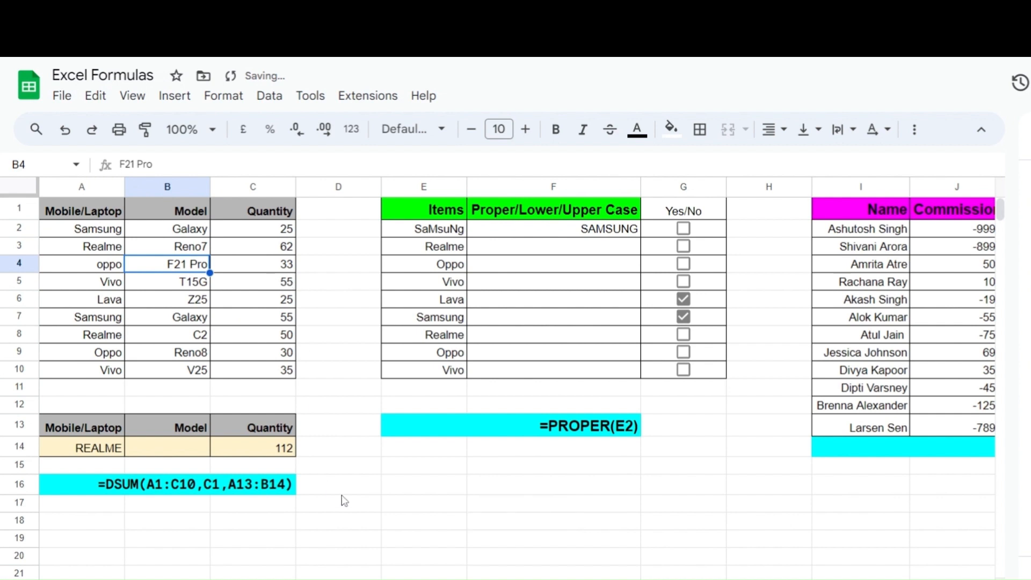
{"action": "left_click", "coordinate": [522, 284]}
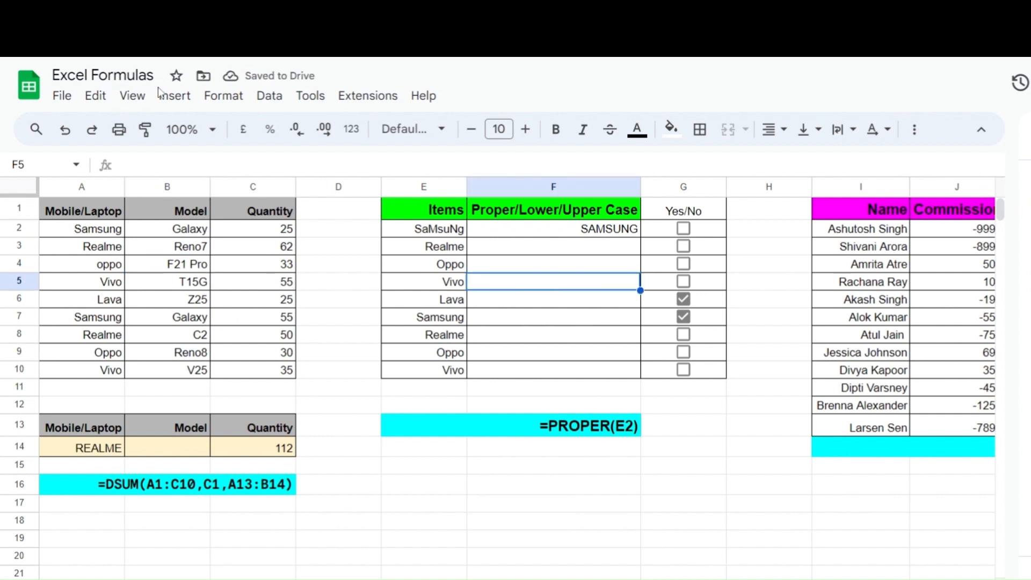
{"action": "left_click", "coordinate": [175, 96]}
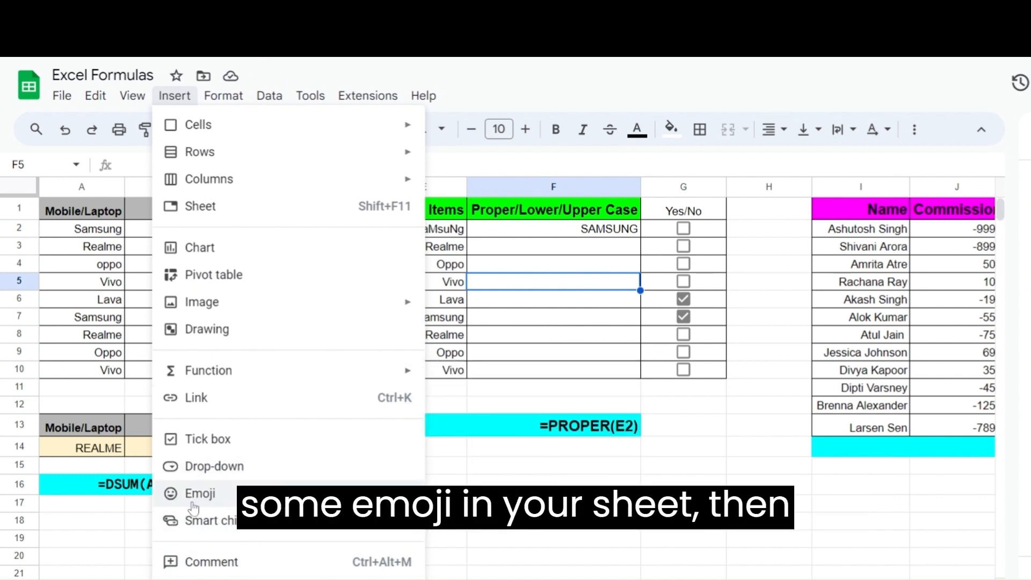
{"action": "left_click", "coordinate": [556, 304]}
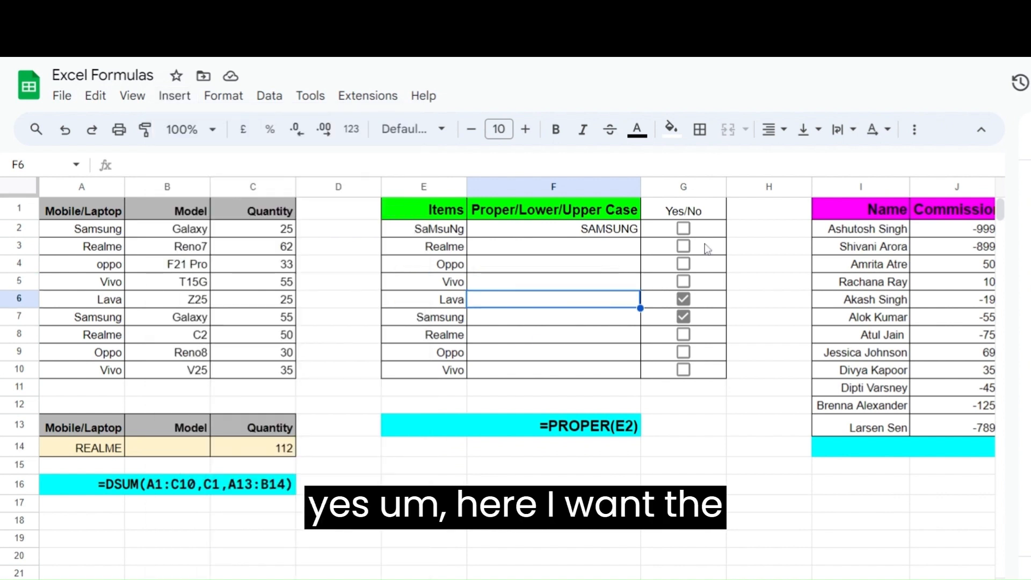
- Apply all borders to the empty cells D1:D10 beside the Quantity column
{"action": "left_click", "coordinate": [340, 234]}
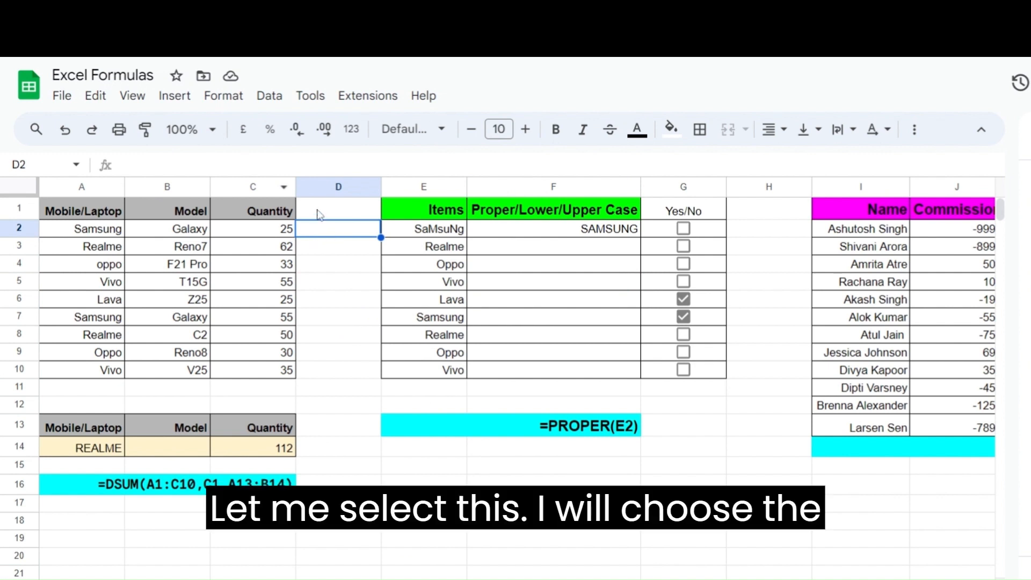
{"action": "left_click_drag", "start_coordinate": [322, 210], "coordinate": [338, 383]}
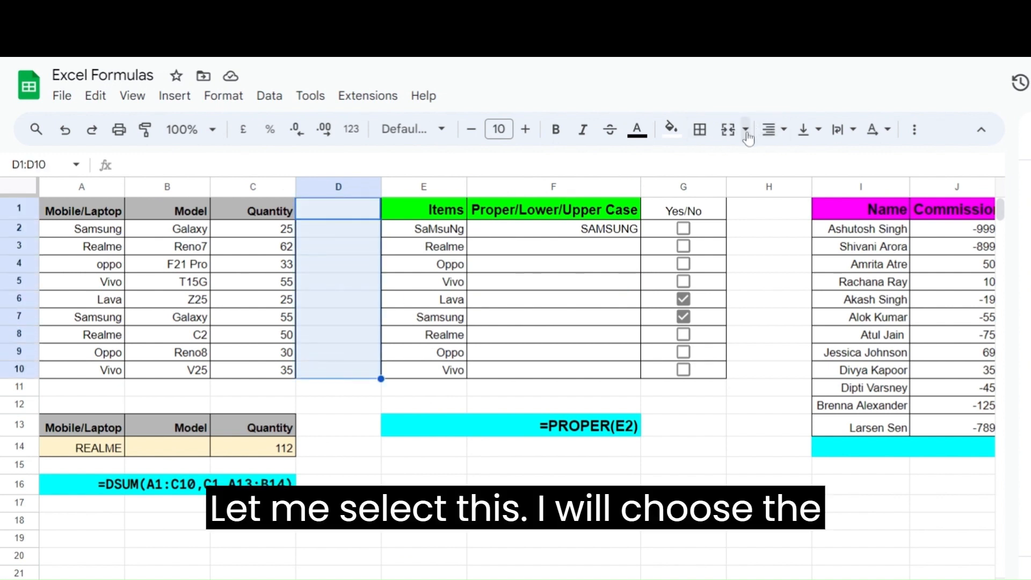
{"action": "left_click", "coordinate": [699, 129]}
{"action": "left_click", "coordinate": [735, 166]}
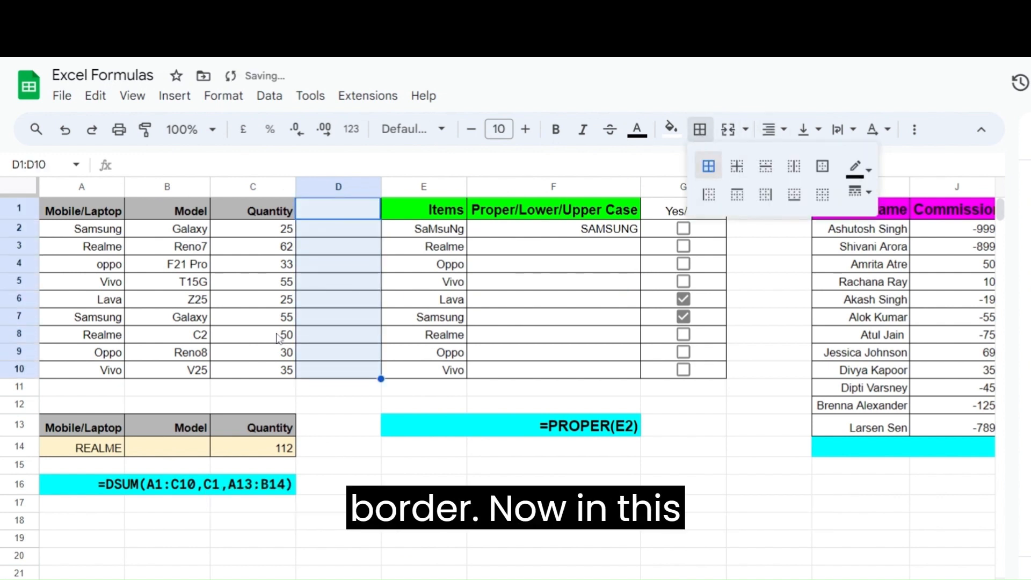
{"action": "left_click", "coordinate": [283, 335]}
- Insert the grinning face with sweat emoji from Smileys and Emotions in cell D2
{"action": "left_click", "coordinate": [329, 218]}
{"action": "left_click", "coordinate": [331, 231]}
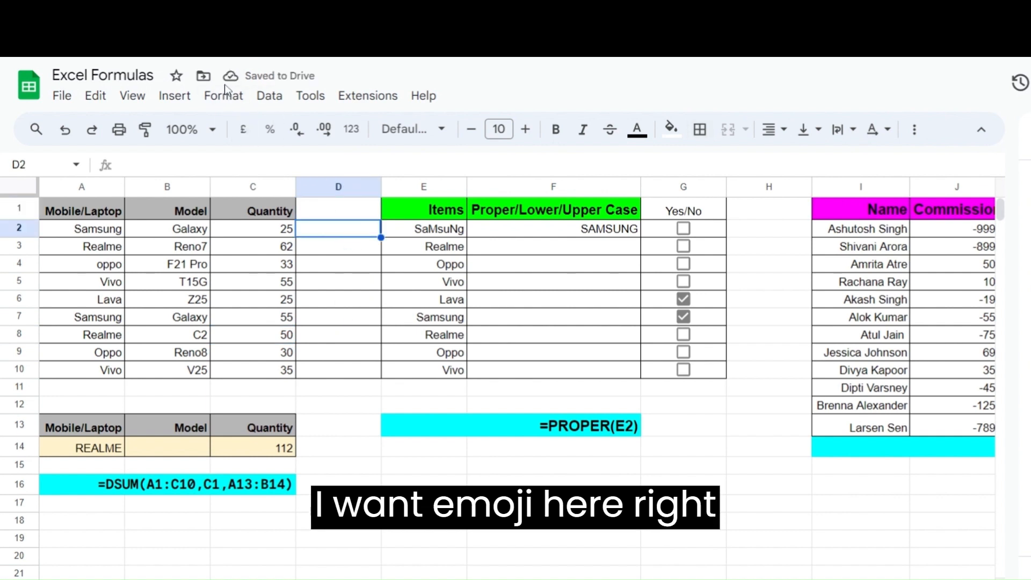
{"action": "left_click", "coordinate": [175, 98]}
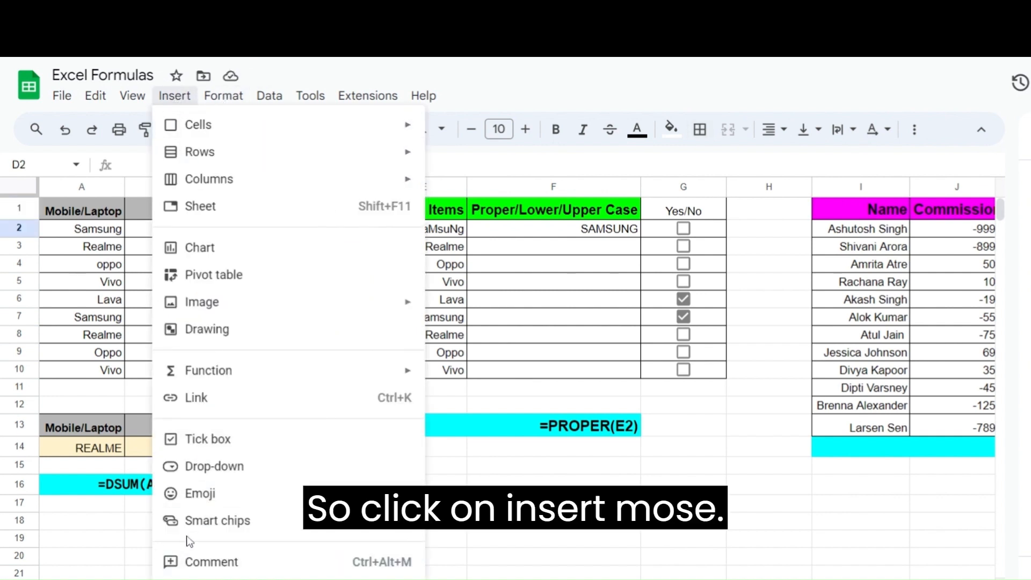
{"action": "left_click", "coordinate": [200, 494]}
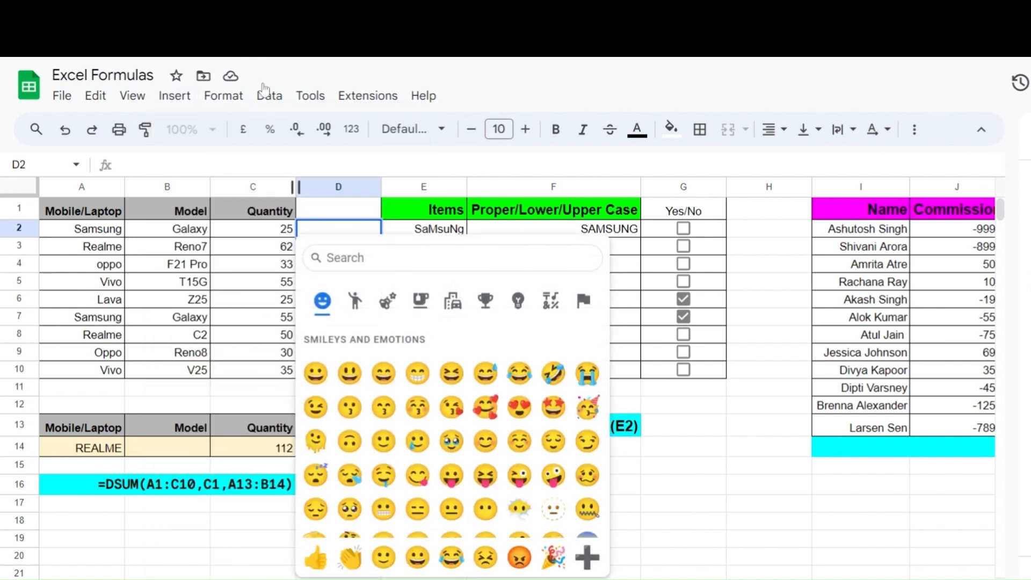
{"action": "left_click", "coordinate": [485, 373]}
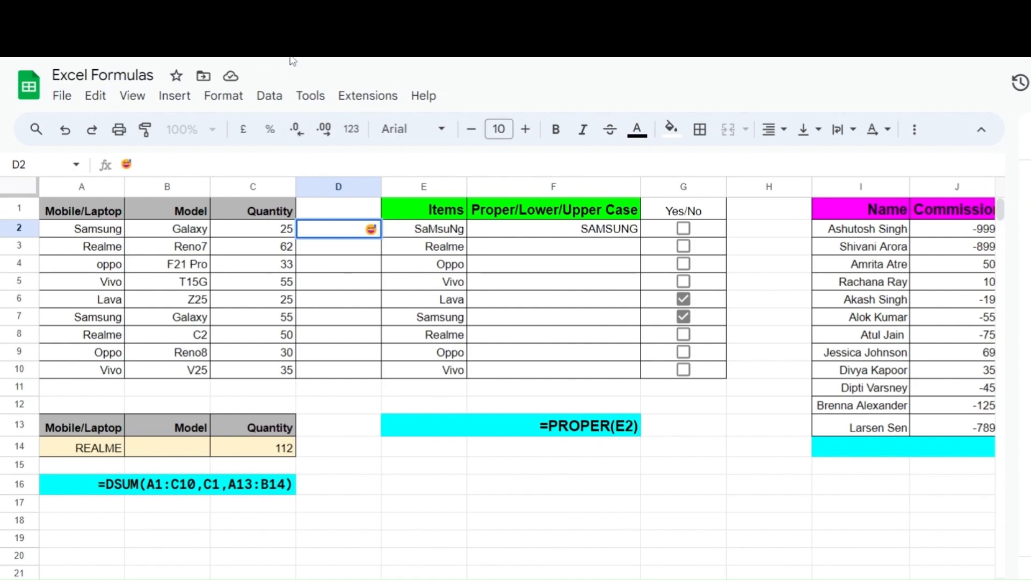